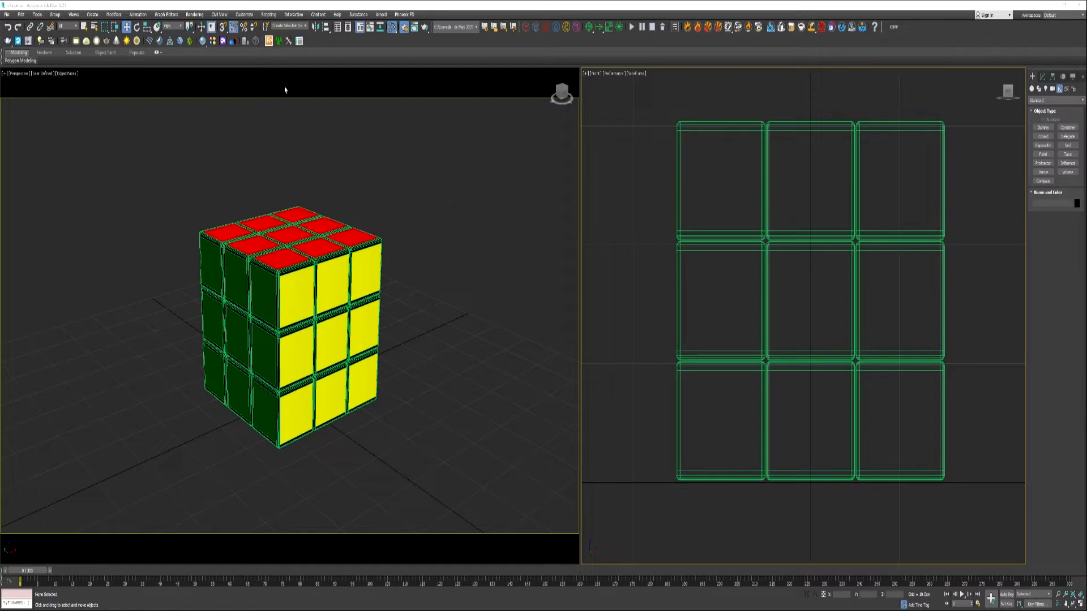
Step: Create a box primitive in the perspective view that encloses the whole Rubik's cube
{"action": "left_click", "coordinate": [92, 15]}
{"action": "mouse_move", "coordinate": [114, 28]}
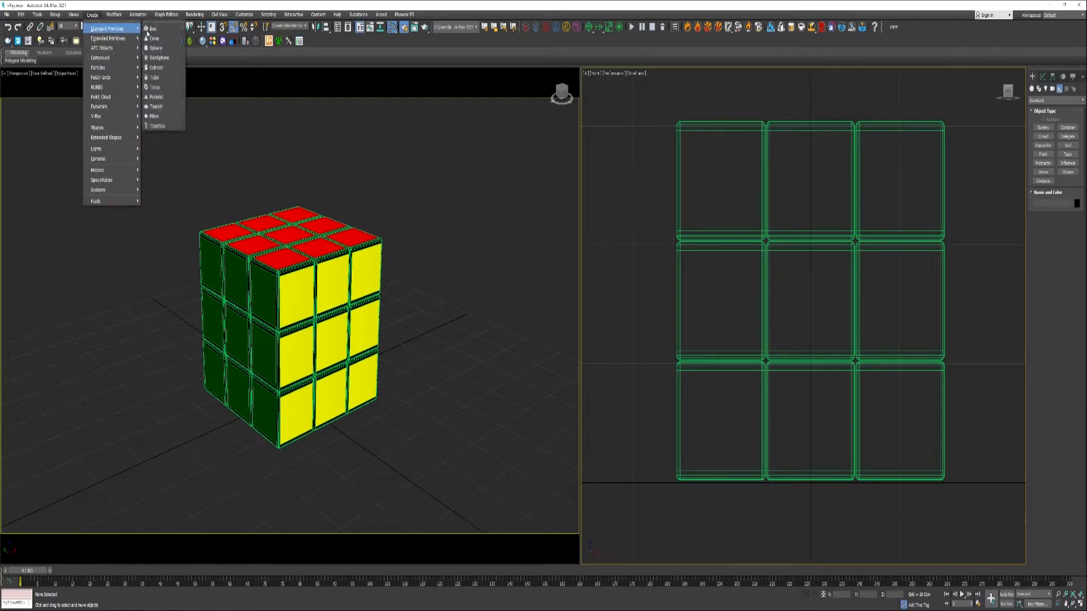
{"action": "left_click", "coordinate": [150, 29]}
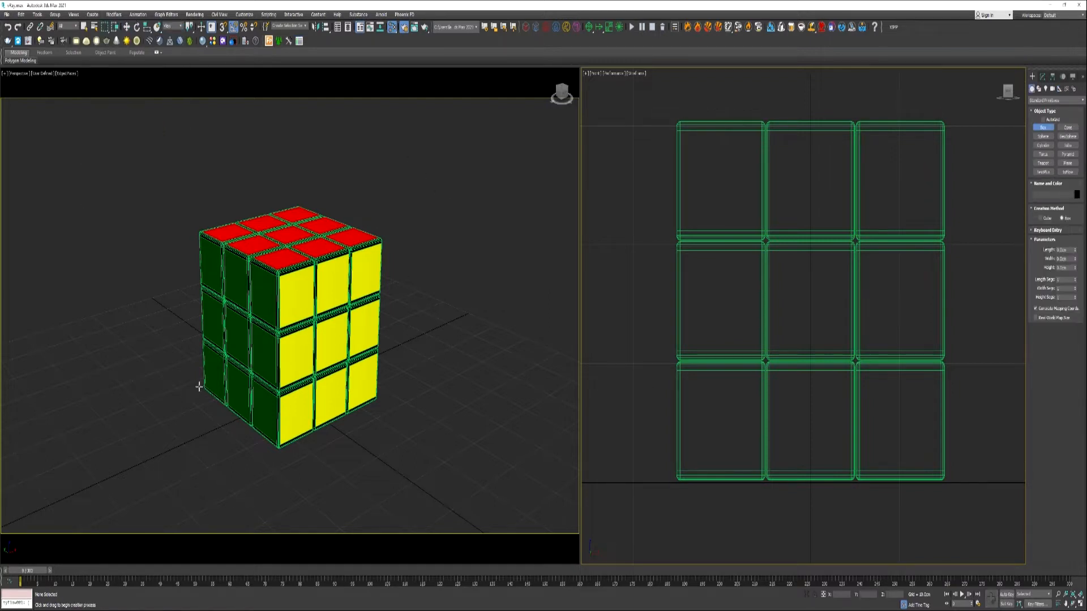
{"action": "left_click_drag", "start_coordinate": [199, 387], "coordinate": [378, 399]}
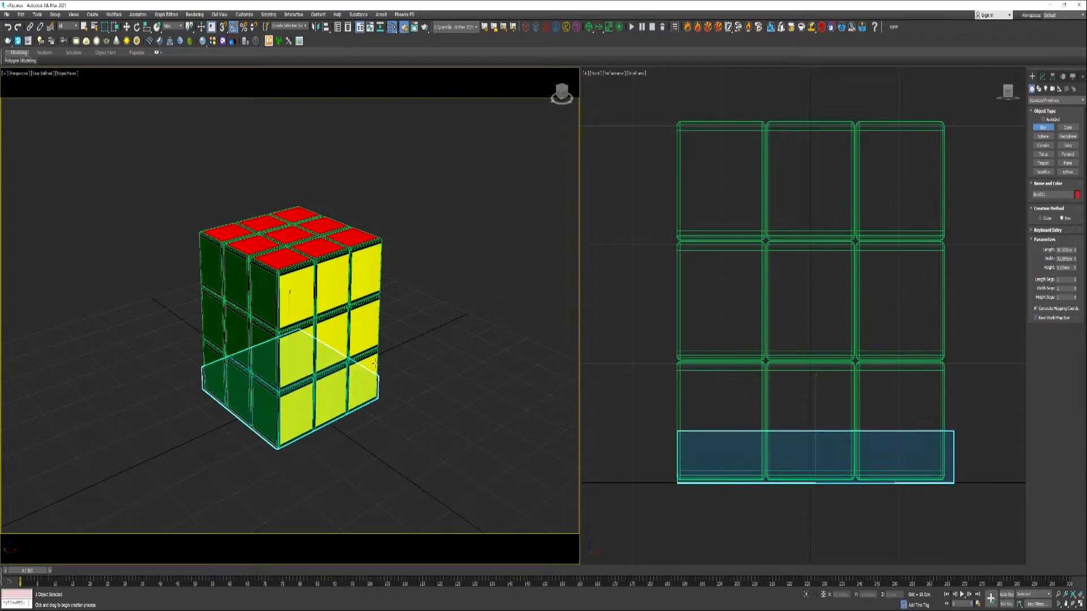
{"action": "left_click", "coordinate": [374, 234]}
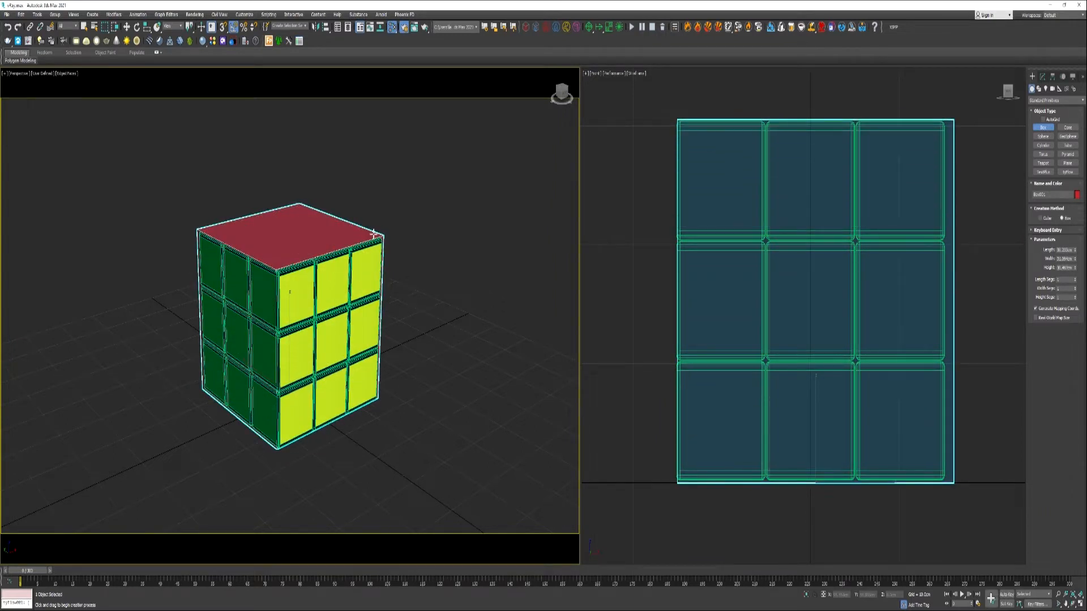
Step: Centre the box on the cube in the front view and adjust its width to fit closely around the cube
{"action": "key", "text": "w"}
{"action": "left_click", "coordinate": [1043, 77]}
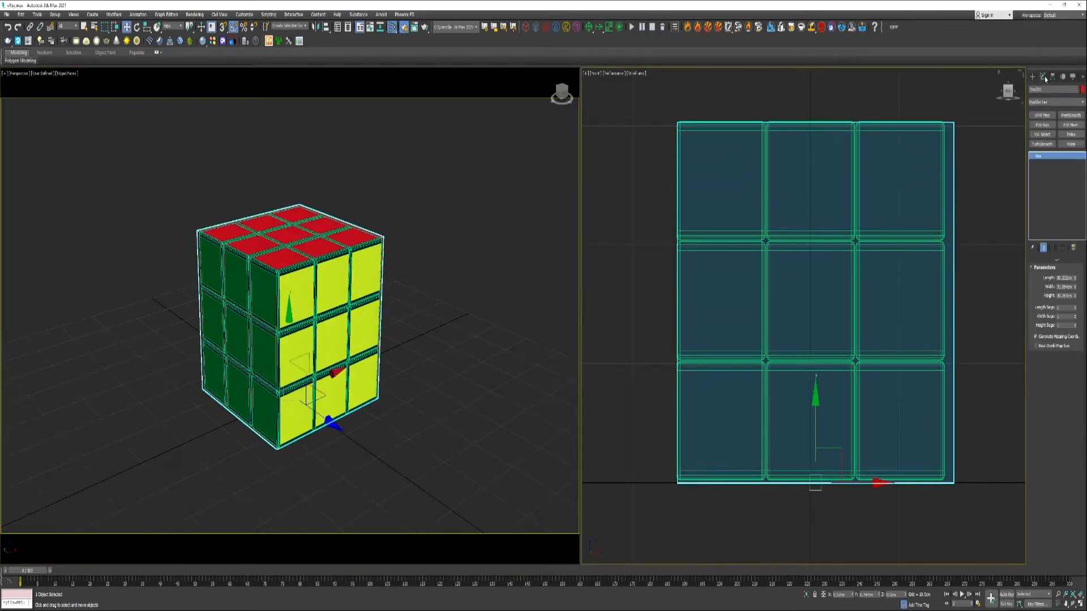
{"action": "left_click_drag", "start_coordinate": [814, 444], "coordinate": [809, 444]}
{"action": "scroll", "coordinate": [809, 444], "scroll_direction": "up", "scroll_amount": 5}
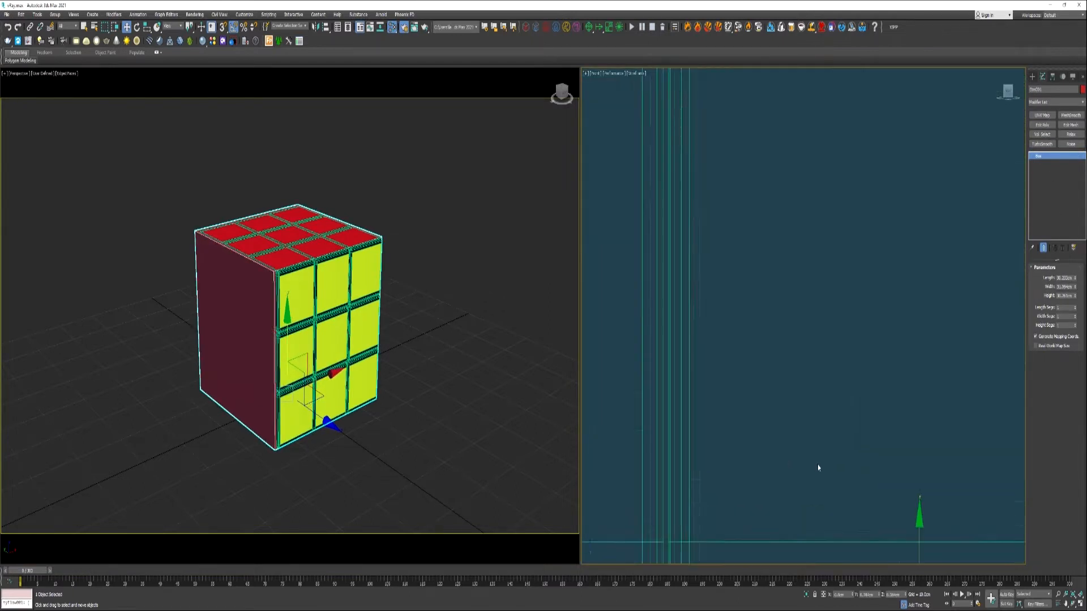
{"action": "left_click_drag", "start_coordinate": [921, 271], "coordinate": [878, 238]}
{"action": "scroll", "coordinate": [867, 204], "scroll_direction": "down", "scroll_amount": 5}
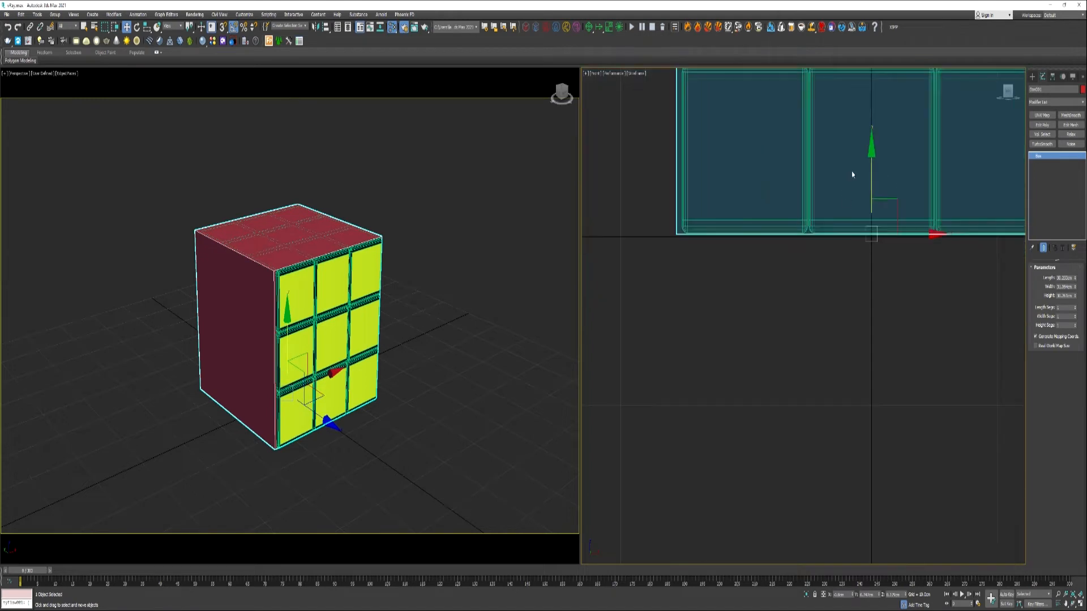
{"action": "left_click_drag", "start_coordinate": [1075, 287], "coordinate": [1076, 292]}
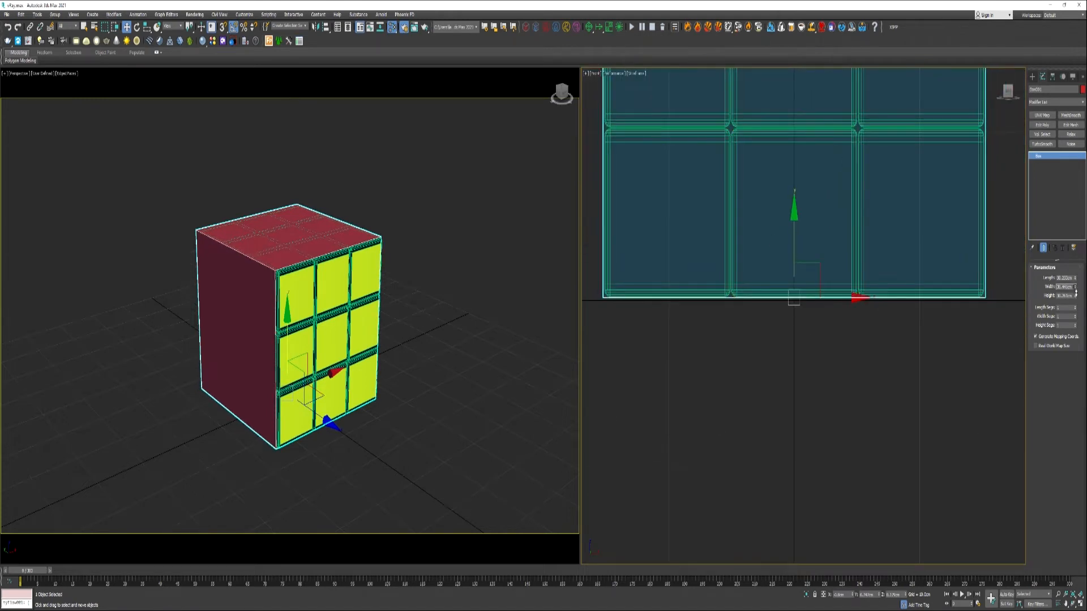
Step: Adjust the box's length in the left view so it fits closely around the cube
{"action": "key", "text": "l"}
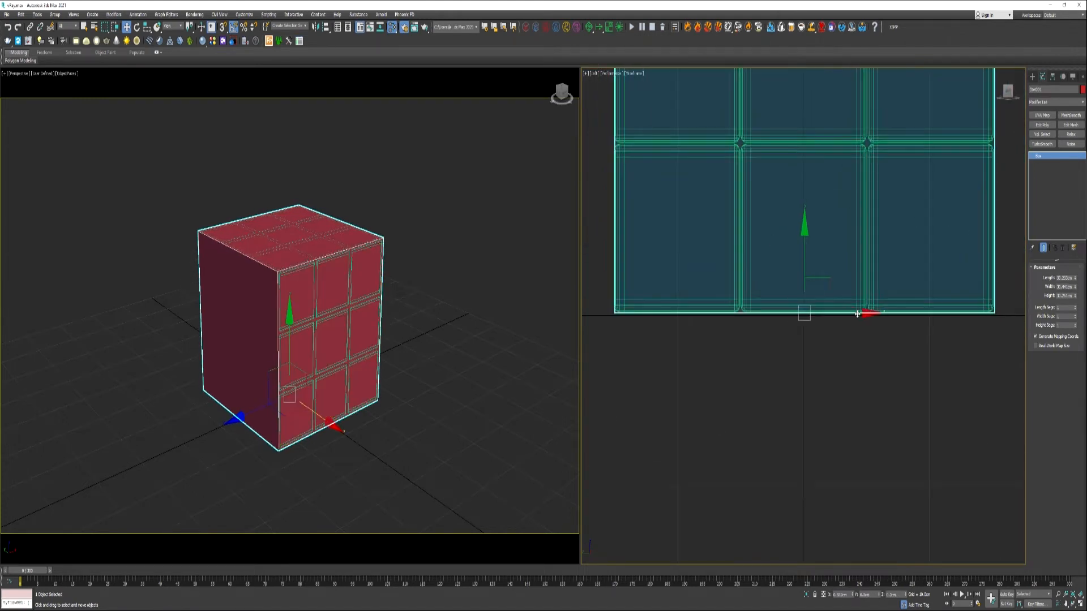
{"action": "scroll", "coordinate": [770, 260], "scroll_direction": "up", "scroll_amount": 6}
{"action": "scroll", "coordinate": [872, 257], "scroll_direction": "down", "scroll_amount": 6}
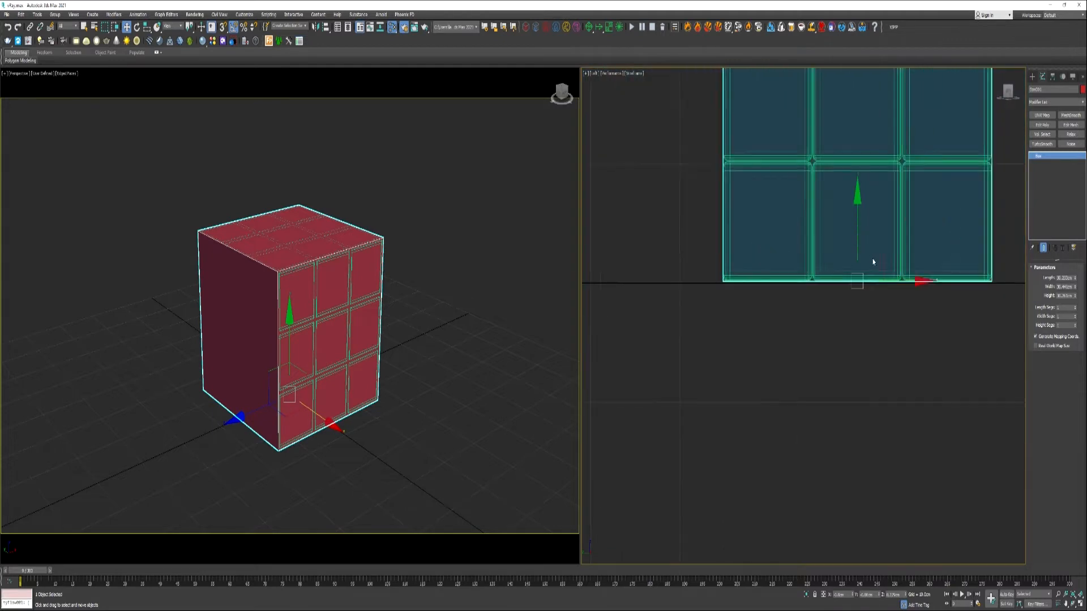
{"action": "middle_click_drag", "start_coordinate": [874, 260], "coordinate": [797, 264]}
{"action": "left_click_drag", "start_coordinate": [1075, 279], "coordinate": [1071, 275]}
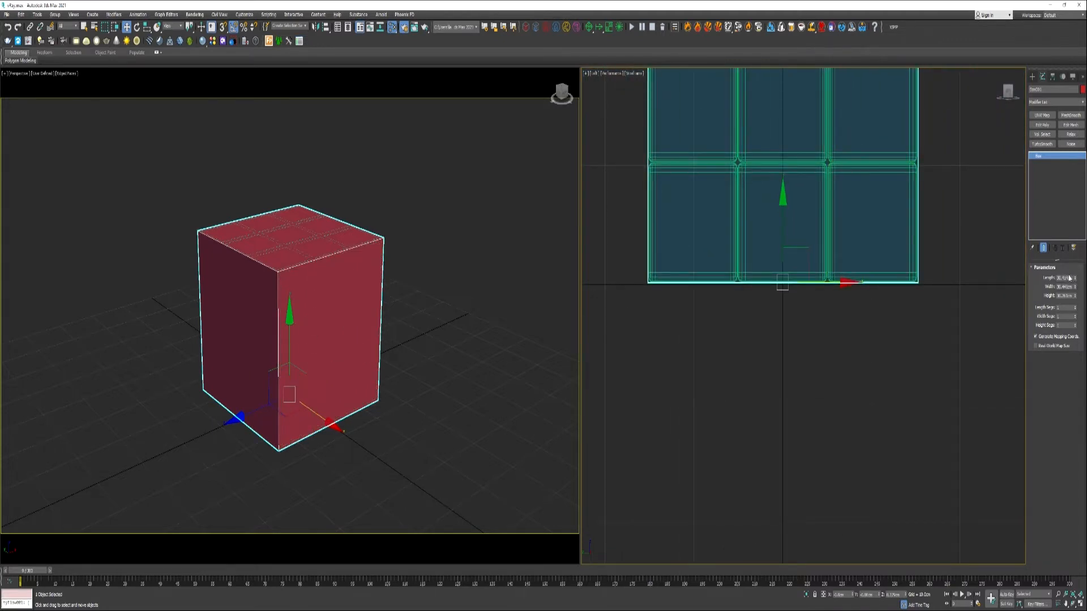
{"action": "middle_click_drag", "start_coordinate": [821, 80], "coordinate": [830, 182]}
{"action": "scroll", "coordinate": [830, 226], "scroll_direction": "up", "scroll_amount": 3}
{"action": "scroll", "coordinate": [833, 273], "scroll_direction": "down", "scroll_amount": 3}
{"action": "scroll", "coordinate": [832, 273], "scroll_direction": "up", "scroll_amount": 3}
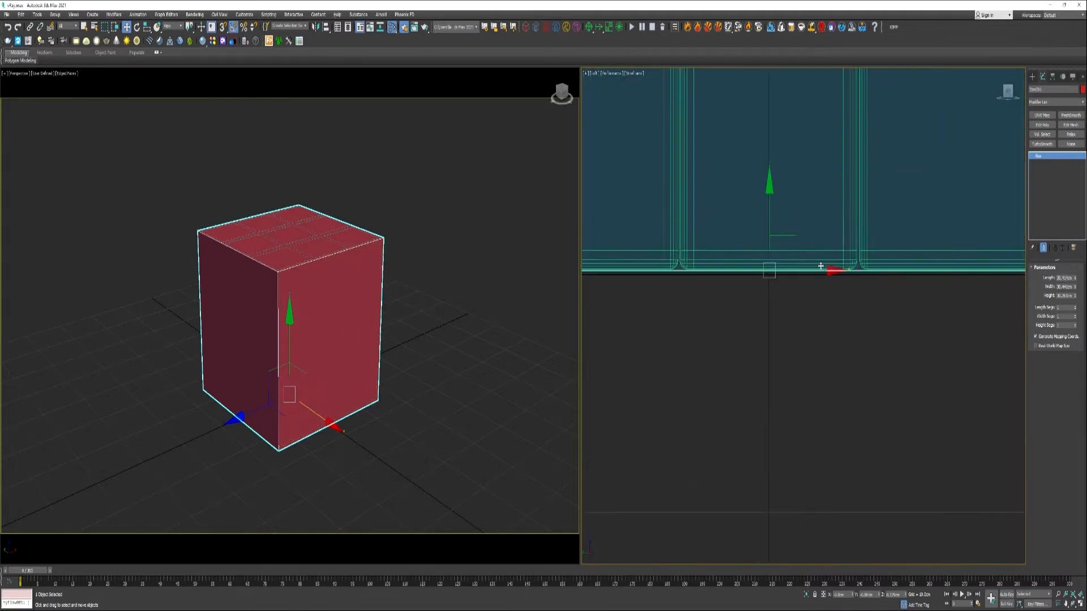
{"action": "scroll", "coordinate": [825, 345], "scroll_direction": "down", "scroll_amount": 4}
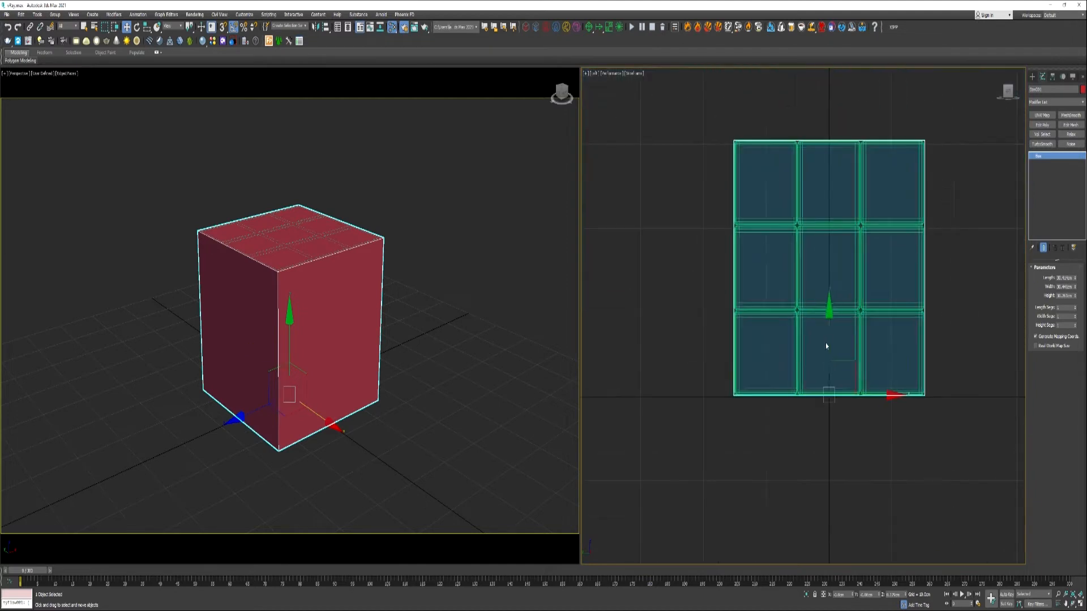
Step: Add an Edit Poly modifier to the box and detach its front-facing polygon that covers the yellow side
{"action": "left_click", "coordinate": [1042, 125]}
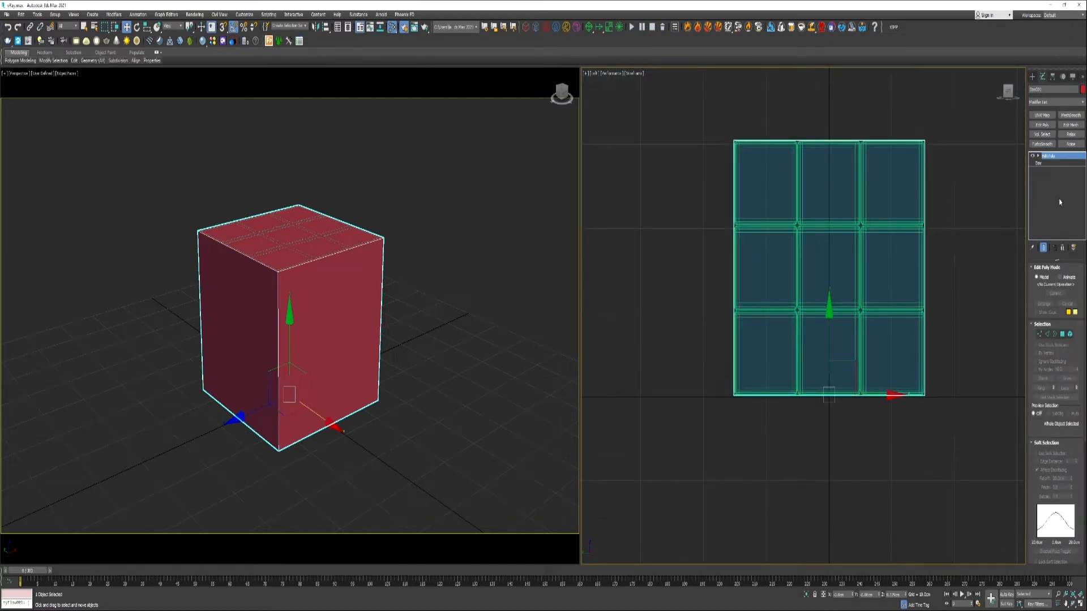
{"action": "left_click", "coordinate": [1062, 334]}
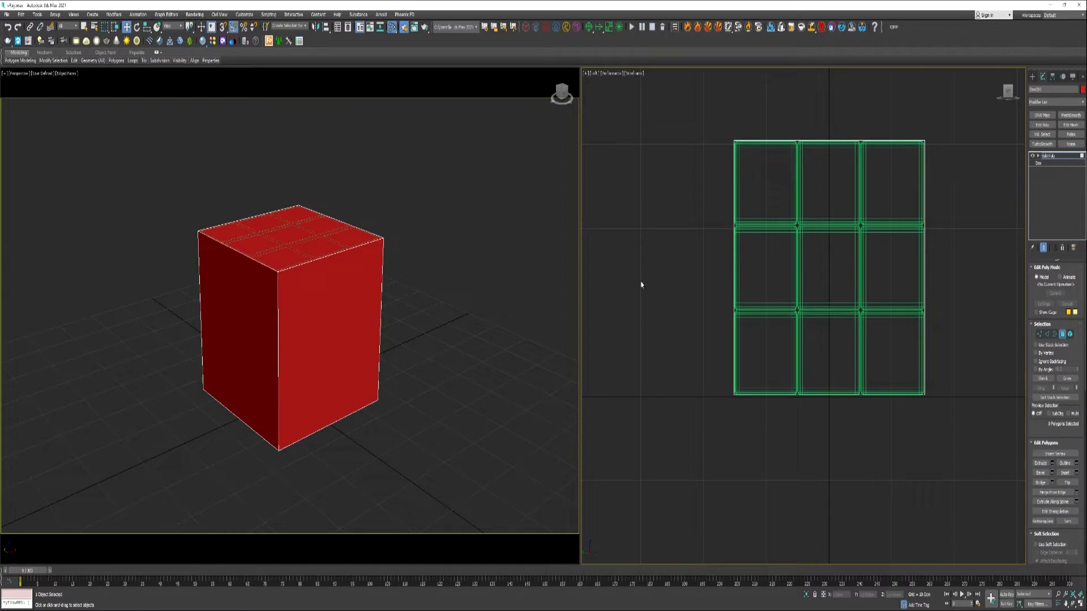
{"action": "left_click", "coordinate": [369, 290]}
{"action": "key", "text": "q"}
{"action": "left_click", "coordinate": [365, 292], "text": "ctrl"}
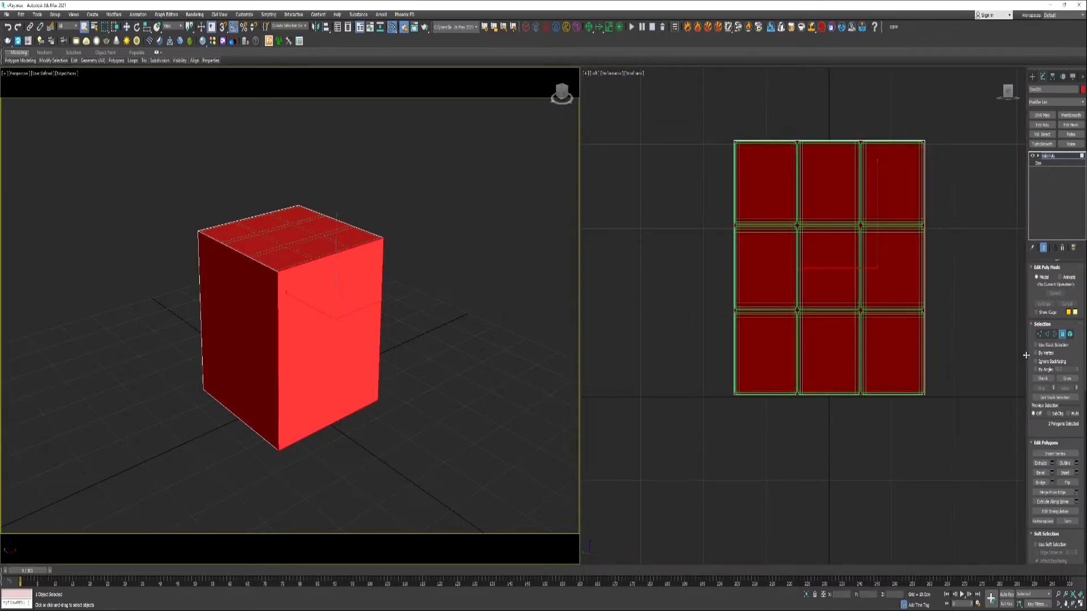
{"action": "left_click_drag", "start_coordinate": [1027, 355], "coordinate": [969, 355]}
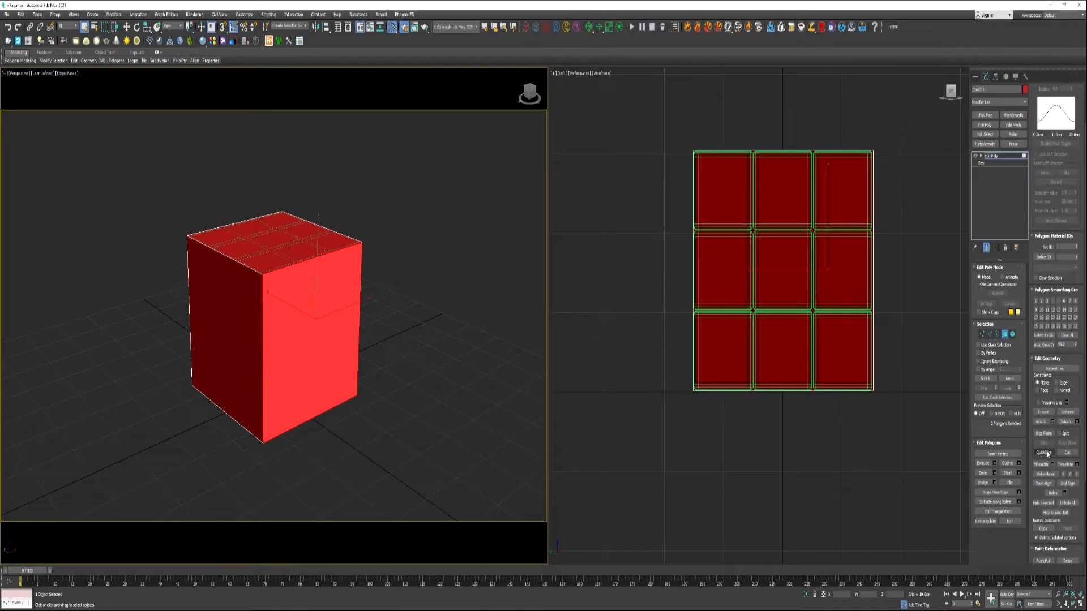
{"action": "left_click", "coordinate": [1066, 424]}
Step: Detach the adjacent side polygons of the box so that each face is a separate object
{"action": "left_click", "coordinate": [244, 324]}
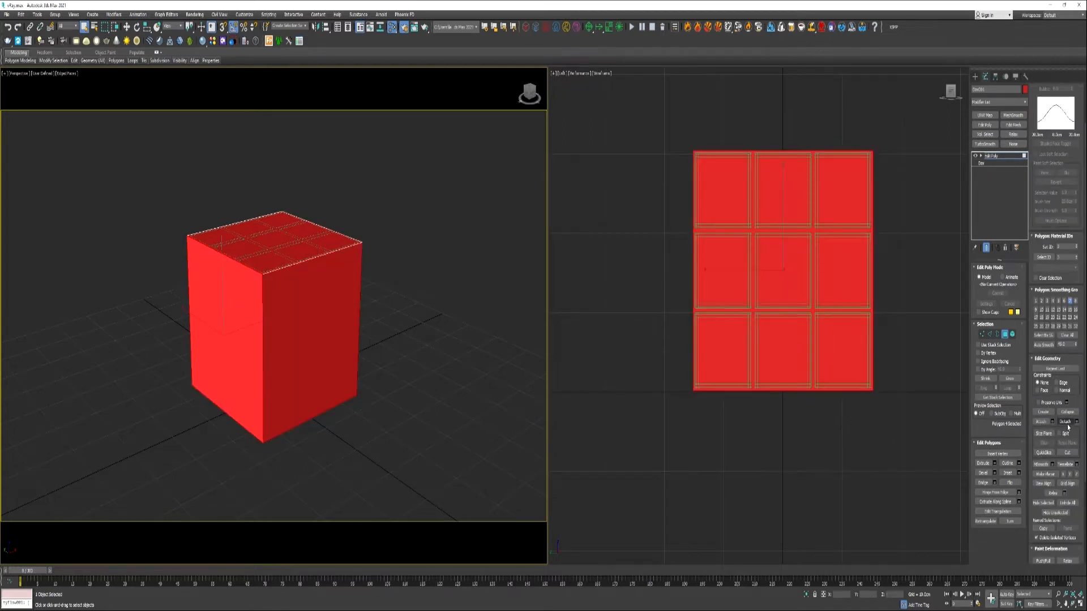
{"action": "left_click", "coordinate": [1066, 424]}
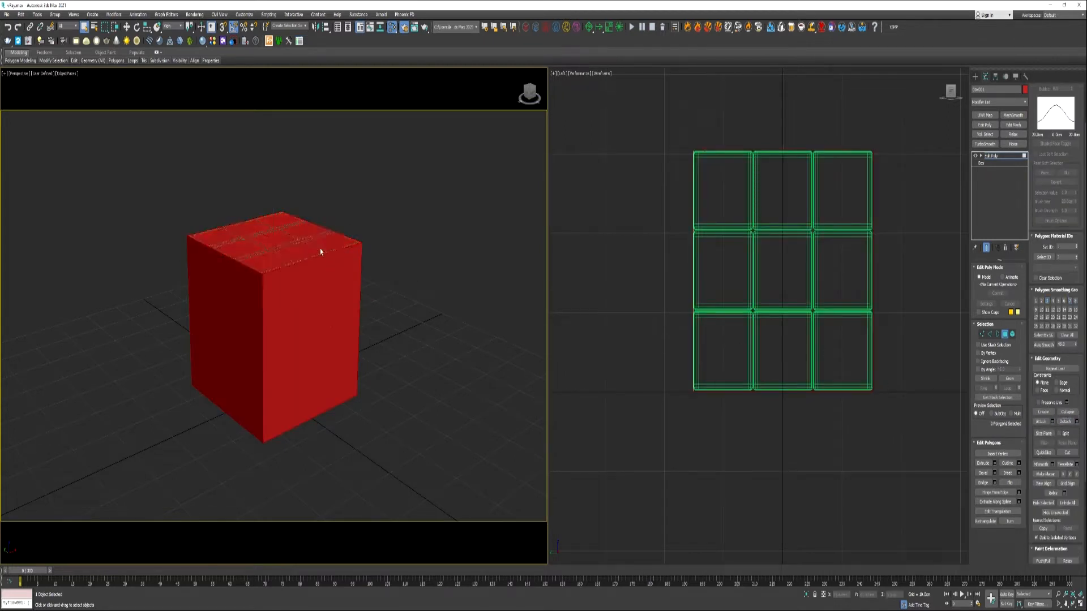
{"action": "left_click", "coordinate": [323, 291]}
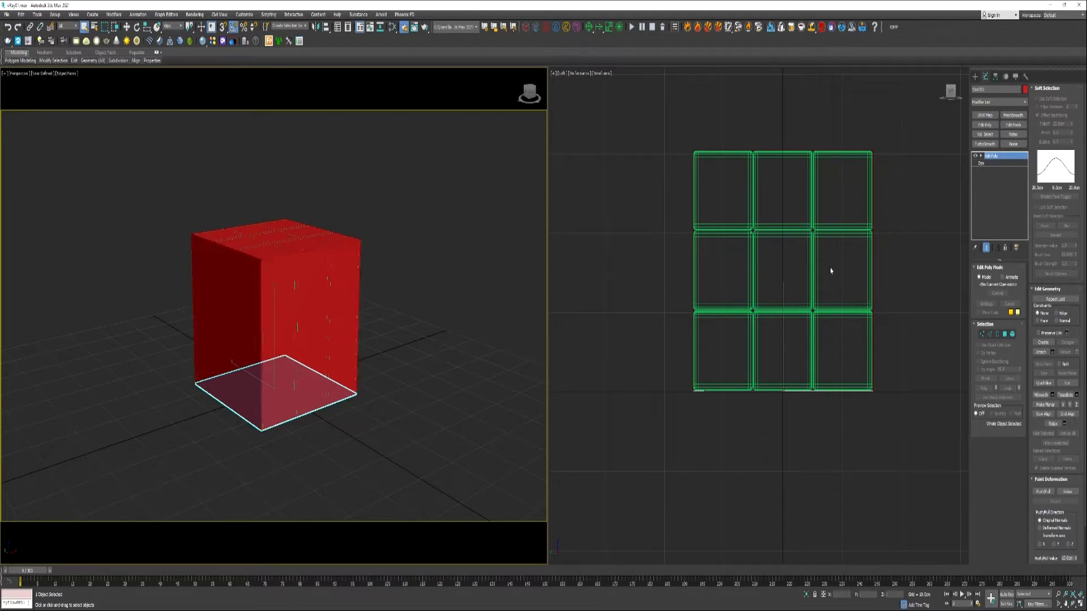
Step: Create a tyFlow object beside the box, open its editor and enlarge the editor over the left view
{"action": "left_click", "coordinate": [976, 77]}
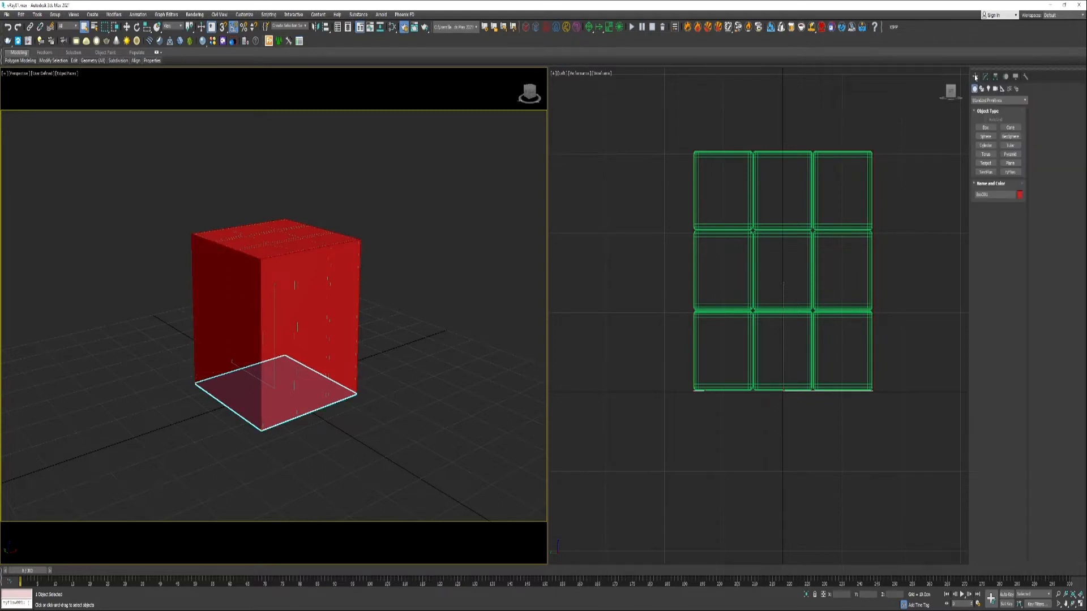
{"action": "left_click", "coordinate": [1010, 172]}
{"action": "left_click_drag", "start_coordinate": [439, 418], "coordinate": [432, 361]}
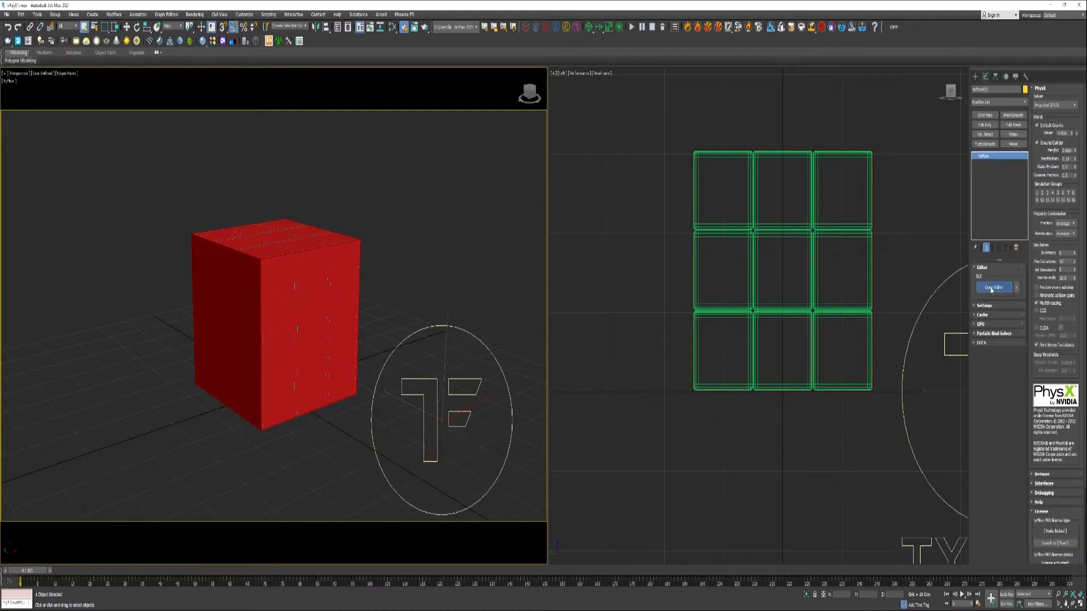
{"action": "left_click_drag", "start_coordinate": [538, 148], "coordinate": [729, 73]}
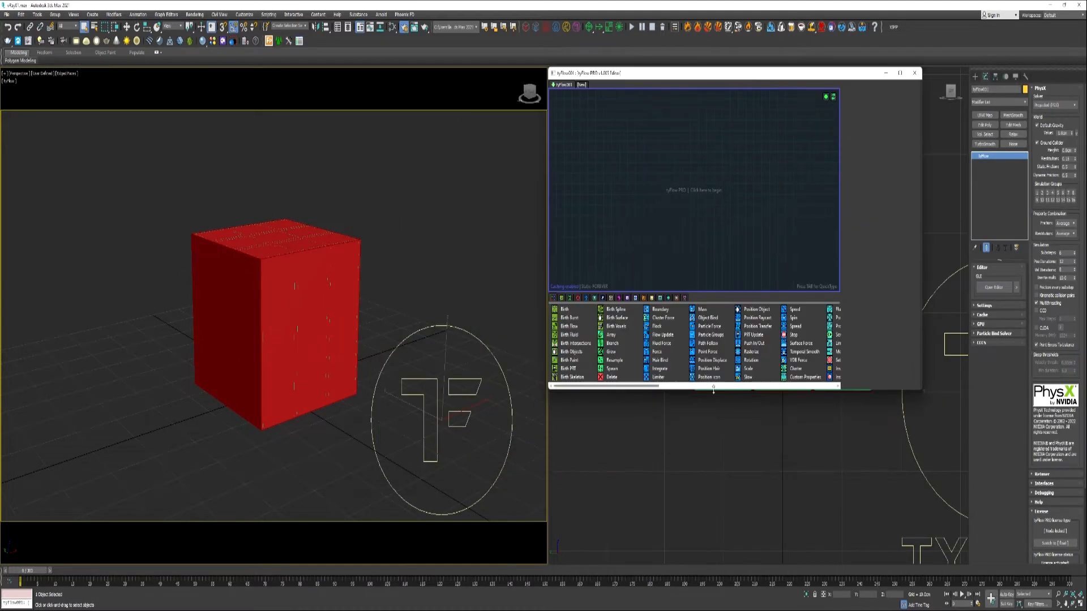
{"action": "left_click_drag", "start_coordinate": [727, 390], "coordinate": [736, 557]}
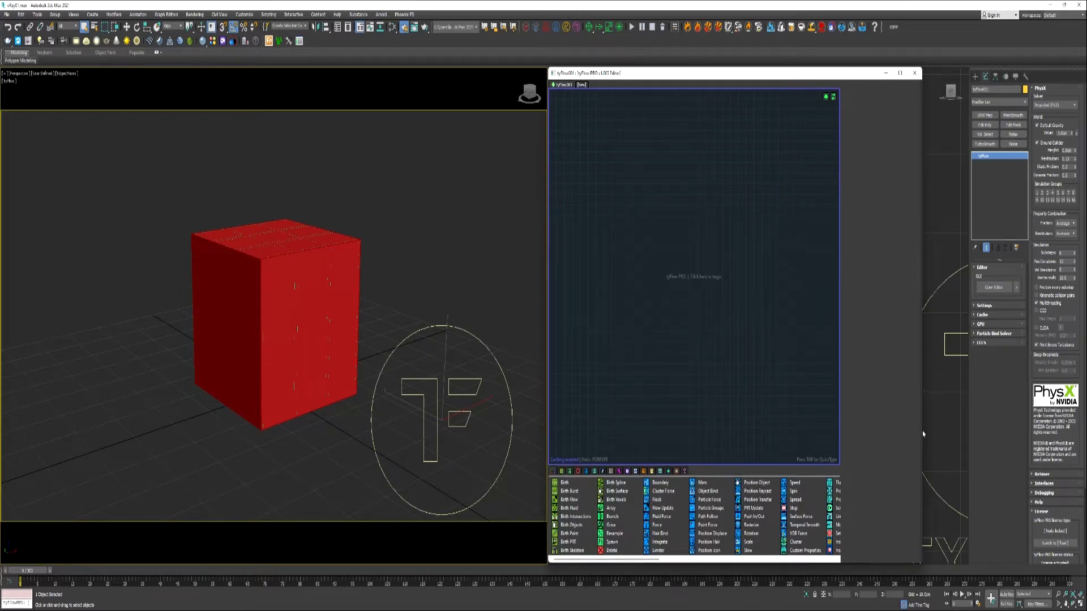
{"action": "left_click_drag", "start_coordinate": [921, 431], "coordinate": [968, 425]}
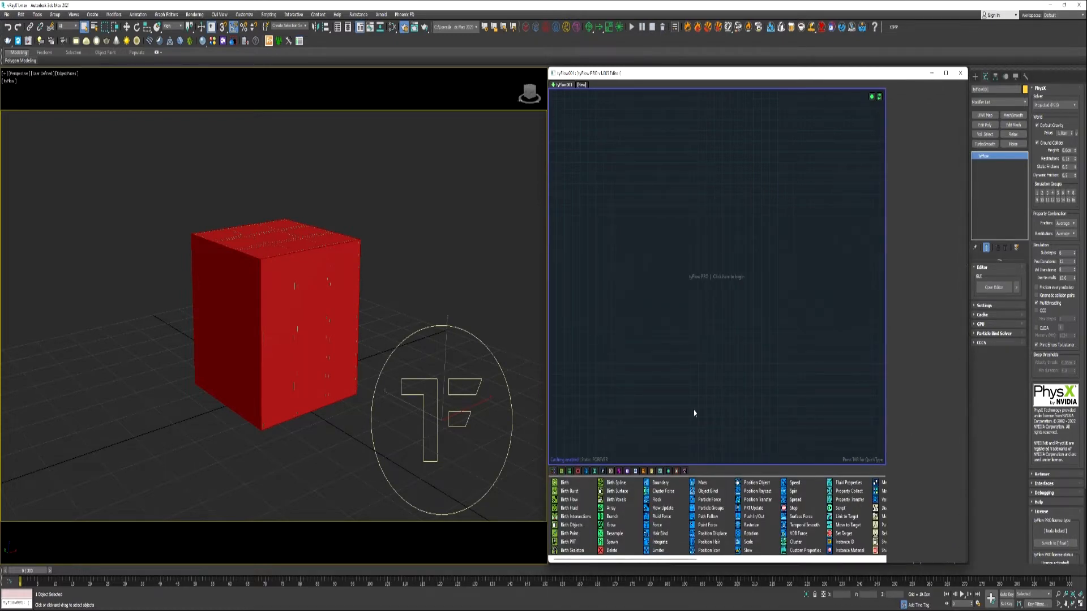
Step: Create an event from a Birth Objects operator and rename the event "Control"
{"action": "left_click_drag", "start_coordinate": [562, 526], "coordinate": [602, 189]}
{"action": "right_click", "coordinate": [649, 189]}
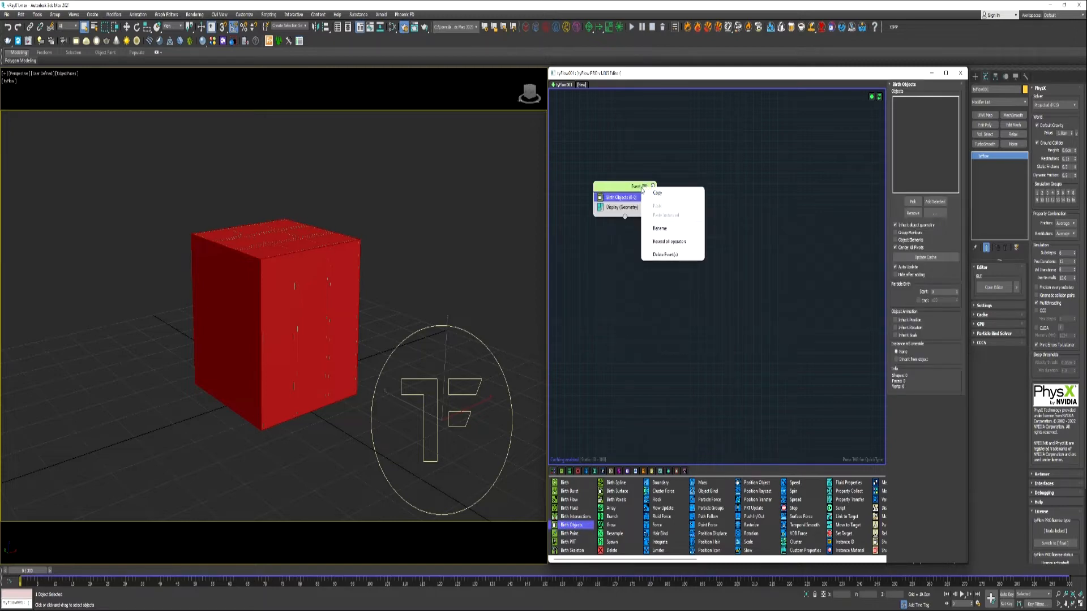
{"action": "left_click", "coordinate": [660, 225]}
{"action": "type", "text": "Control"}
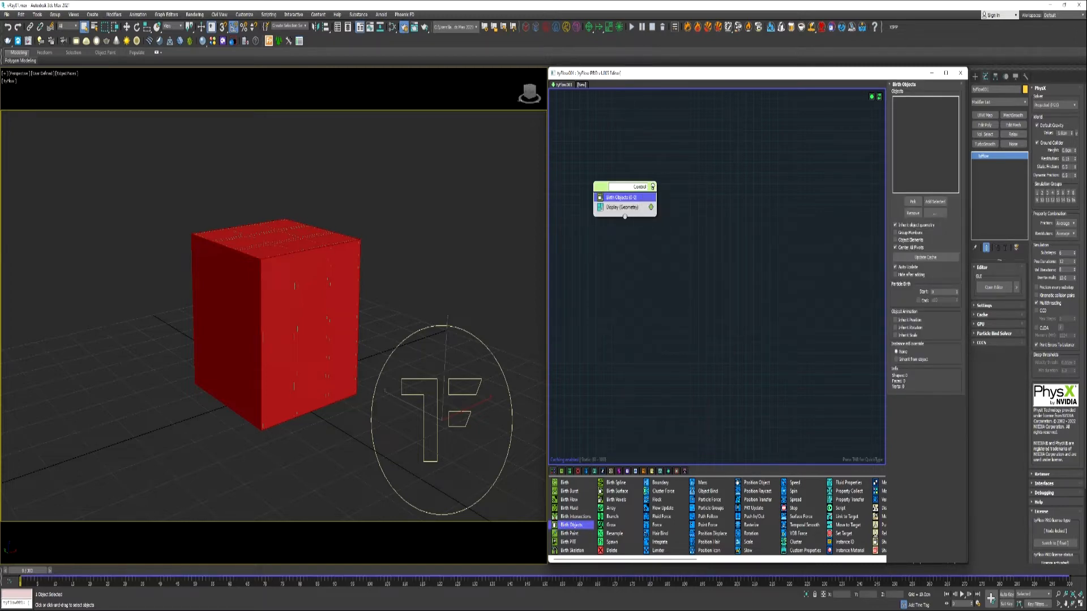
{"action": "key", "text": "Return"}
Step: Add all six box faces to the Birth Objects operator and append a Particle Groups operator set to simulation group 1
{"action": "double_click", "coordinate": [303, 415]}
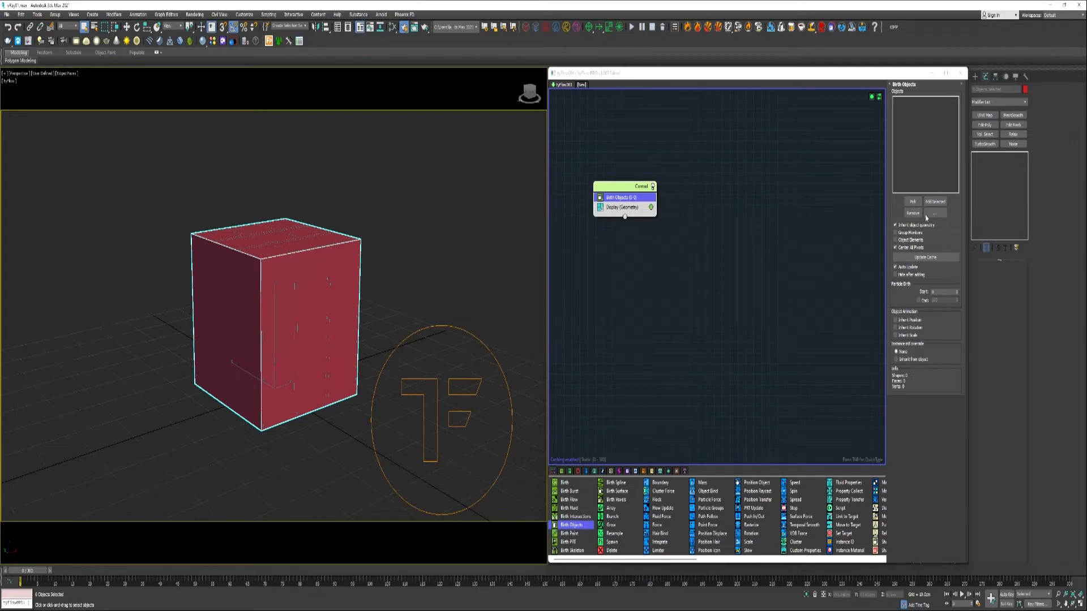
{"action": "left_click", "coordinate": [935, 201]}
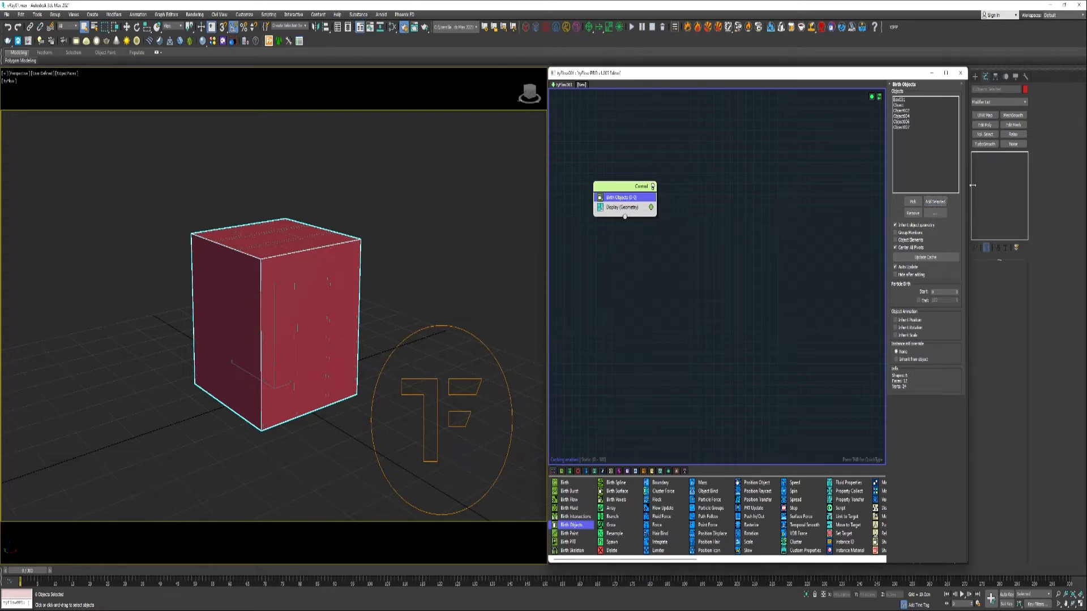
{"action": "left_click", "coordinate": [397, 255]}
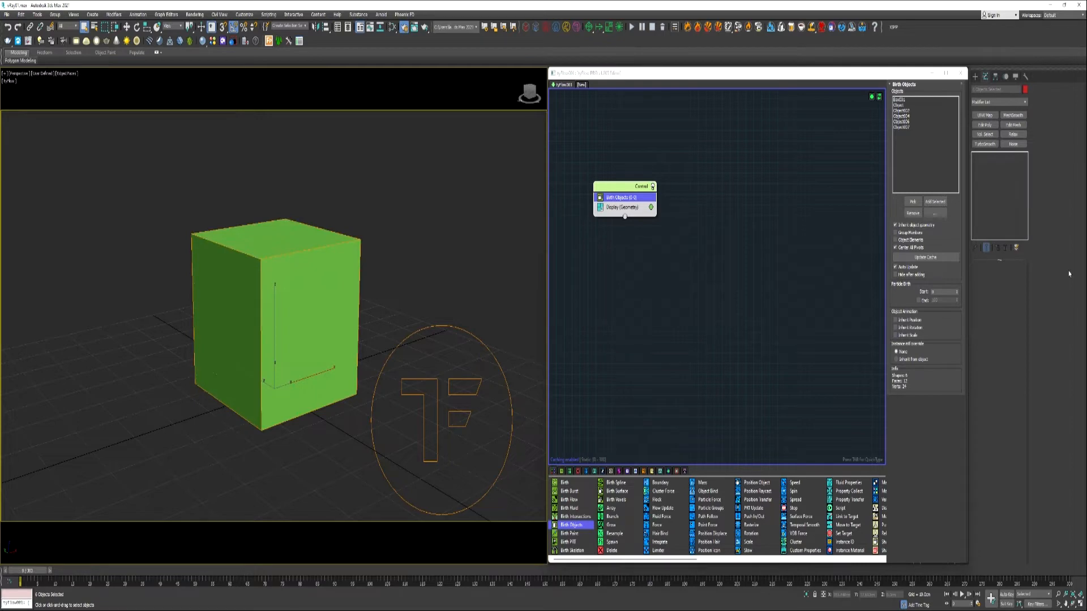
{"action": "left_click_drag", "start_coordinate": [702, 509], "coordinate": [614, 207]}
{"action": "left_click", "coordinate": [905, 130]}
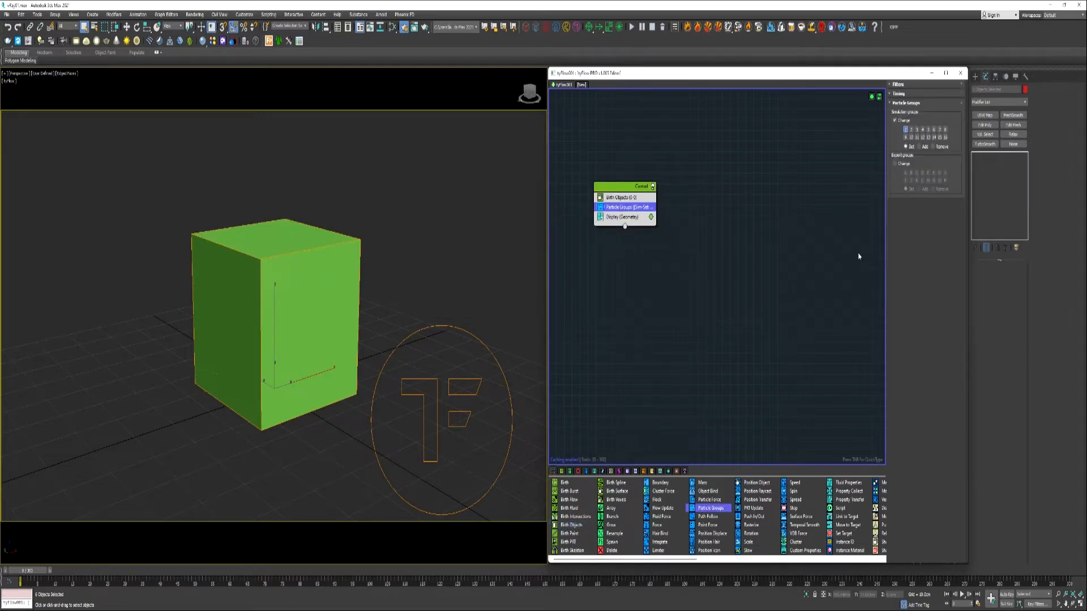
Step: Append a Rotation operator to the Control event with Look At orientation, targeting the center cube object
{"action": "left_click_drag", "start_coordinate": [745, 535], "coordinate": [617, 218]}
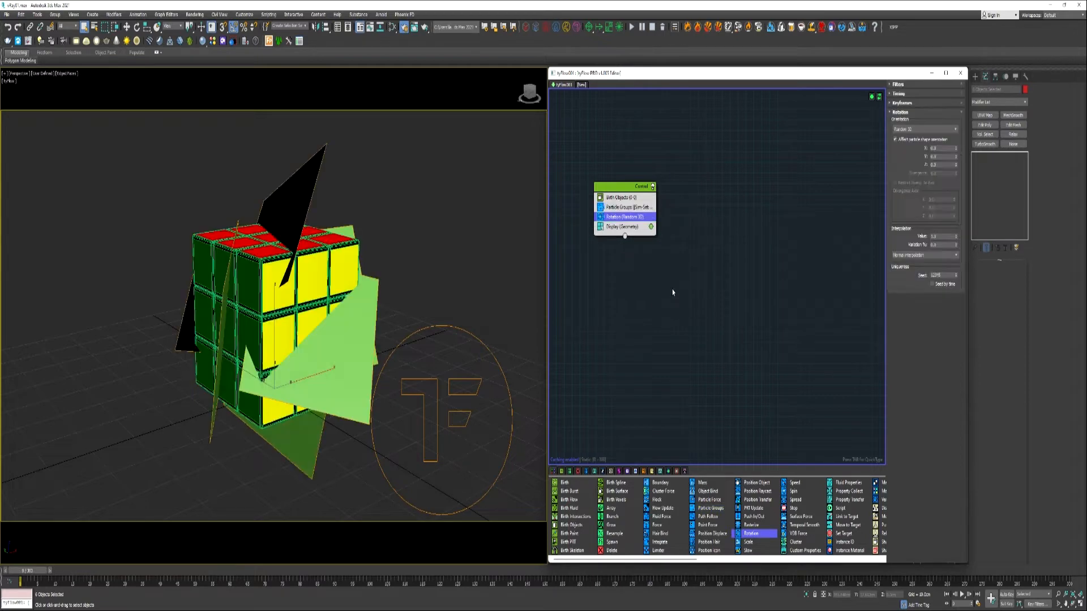
{"action": "left_click", "coordinate": [909, 130]}
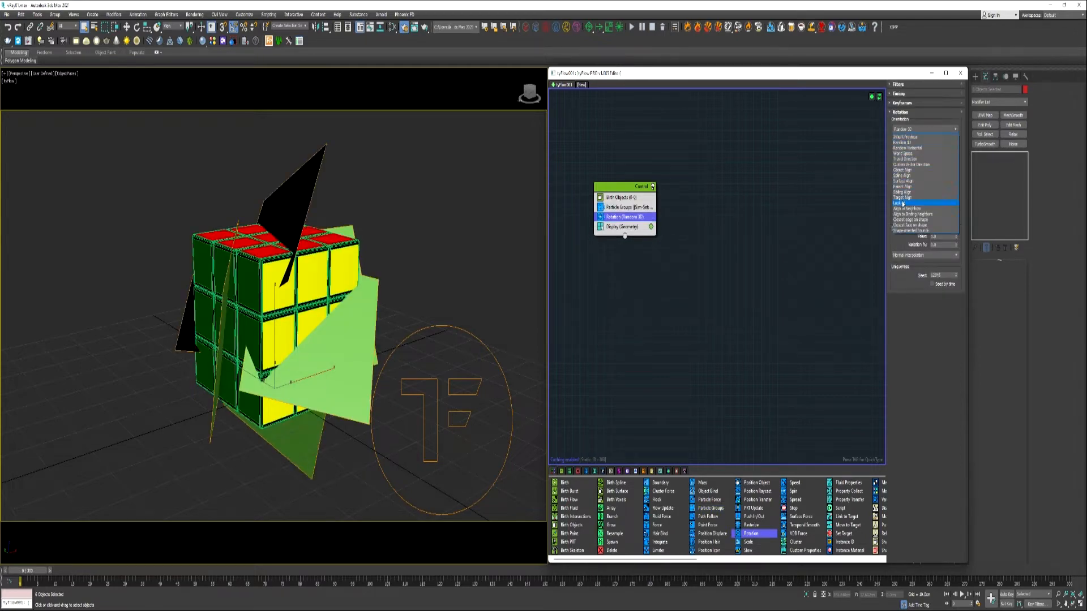
{"action": "left_click", "coordinate": [902, 203]}
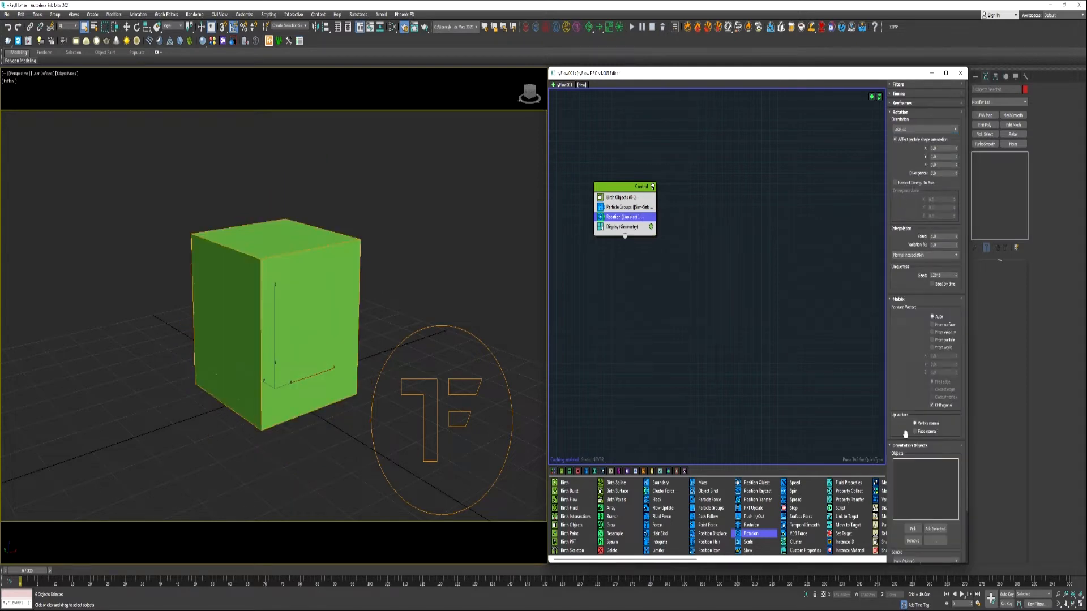
{"action": "left_click", "coordinate": [912, 529]}
{"action": "left_click", "coordinate": [275, 329]}
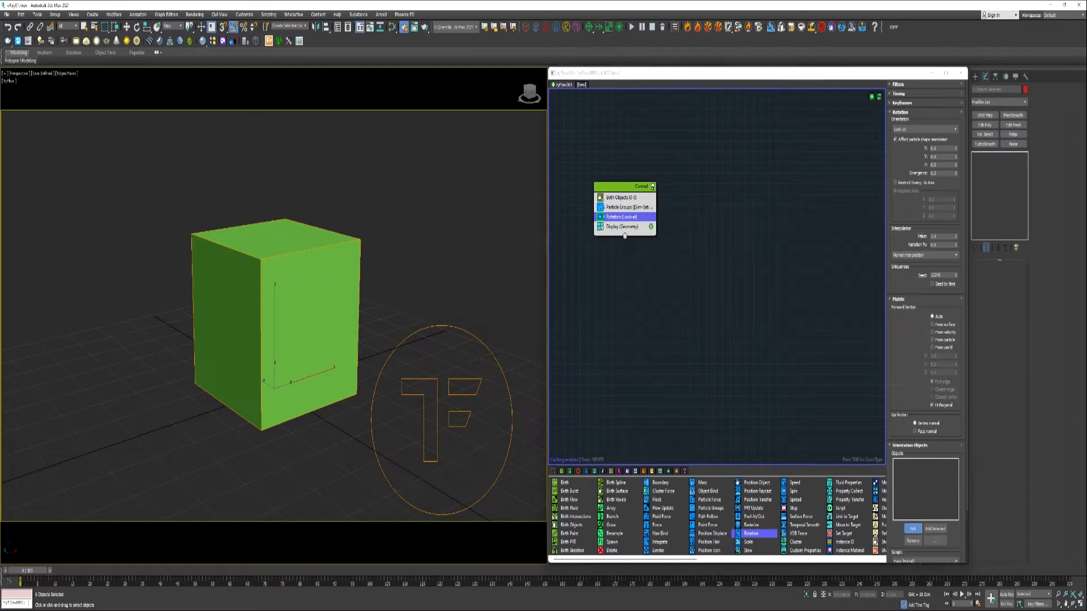
Step: Stop the Rotation operator from affecting particle shape orientation and set its timing to On Event Entry
{"action": "left_click", "coordinate": [900, 142]}
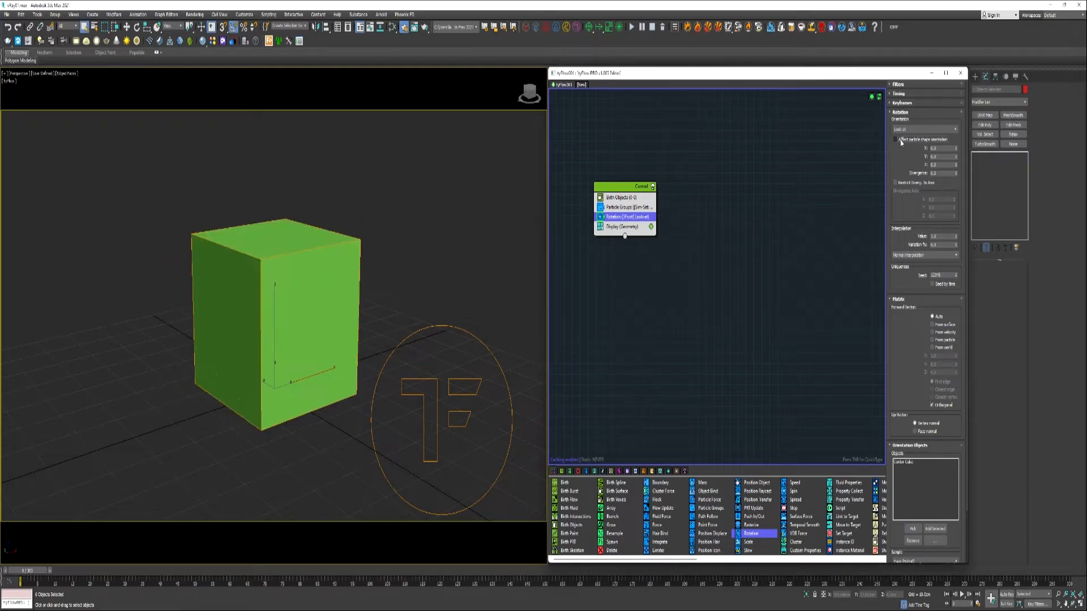
{"action": "left_click", "coordinate": [898, 94]}
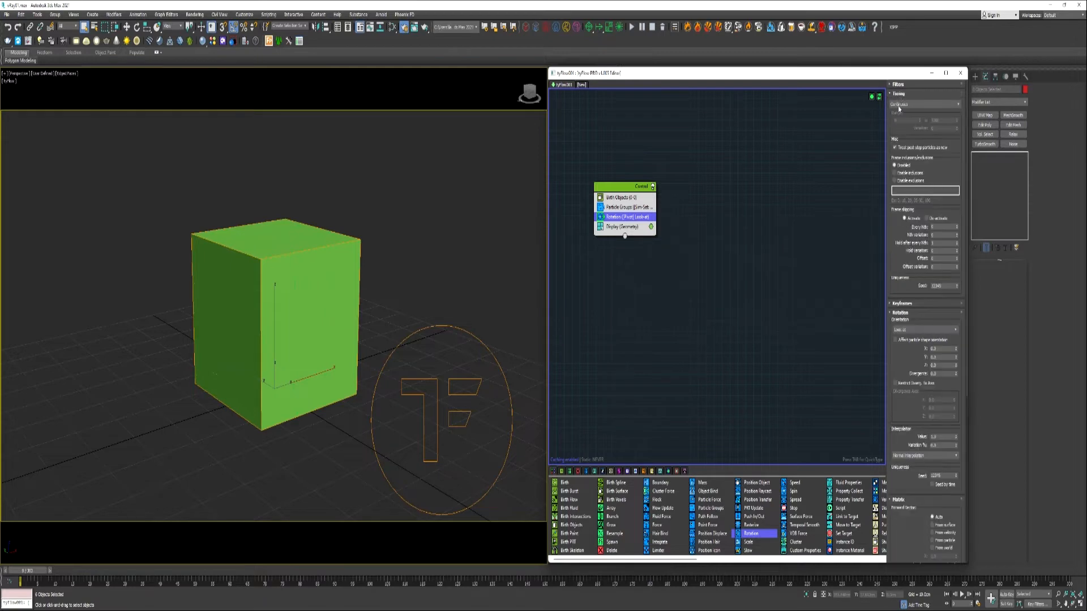
{"action": "left_click", "coordinate": [901, 105]}
{"action": "left_click", "coordinate": [896, 112]}
Step: Append a PhysX Shape operator and a PhysX Bind operator to the Control event, with the bind type set to joint
{"action": "scroll", "coordinate": [705, 504], "scroll_direction": "down", "scroll_amount": 5}
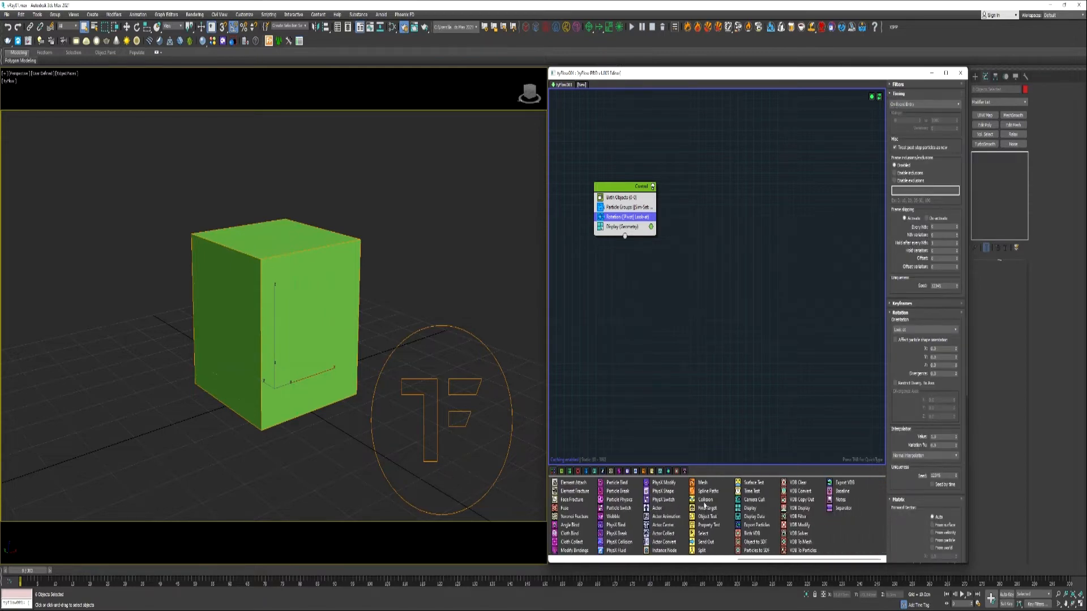
{"action": "left_click_drag", "start_coordinate": [660, 492], "coordinate": [619, 227]}
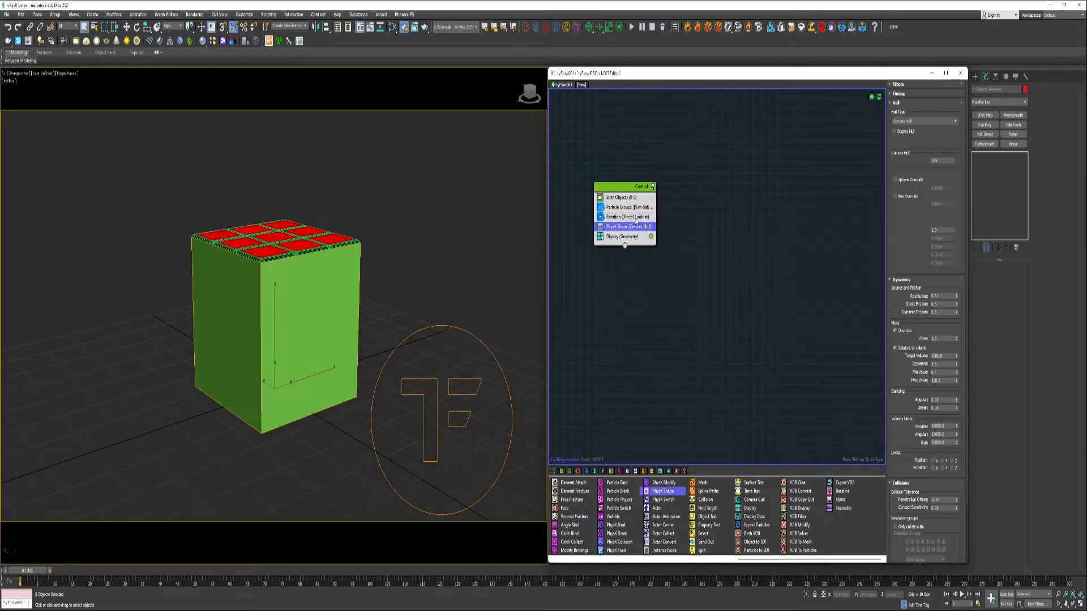
{"action": "left_click_drag", "start_coordinate": [612, 529], "coordinate": [631, 236]}
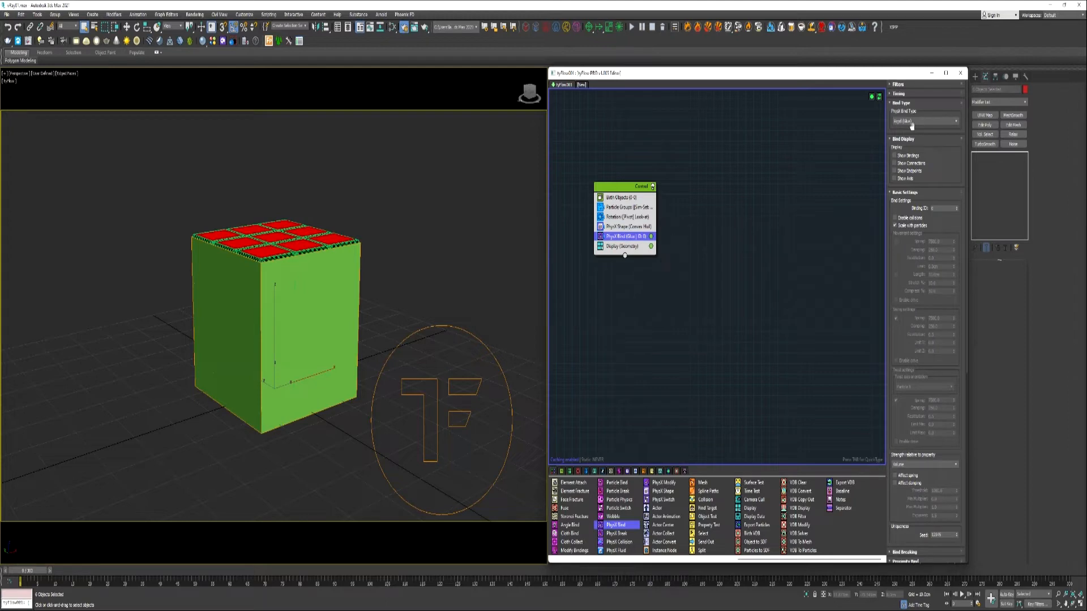
{"action": "left_click", "coordinate": [915, 122]}
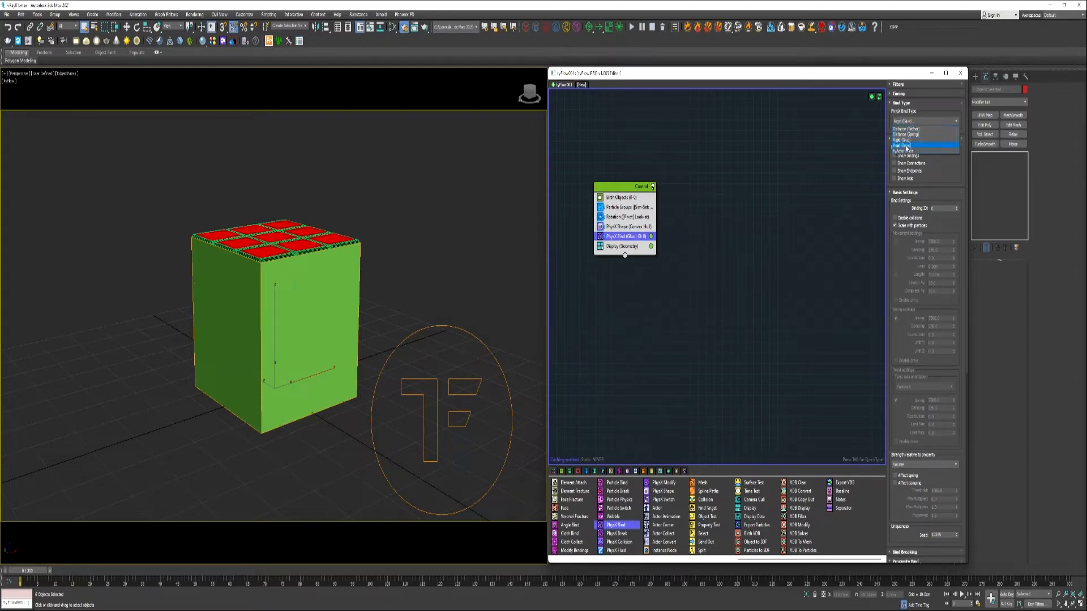
{"action": "left_click", "coordinate": [906, 147]}
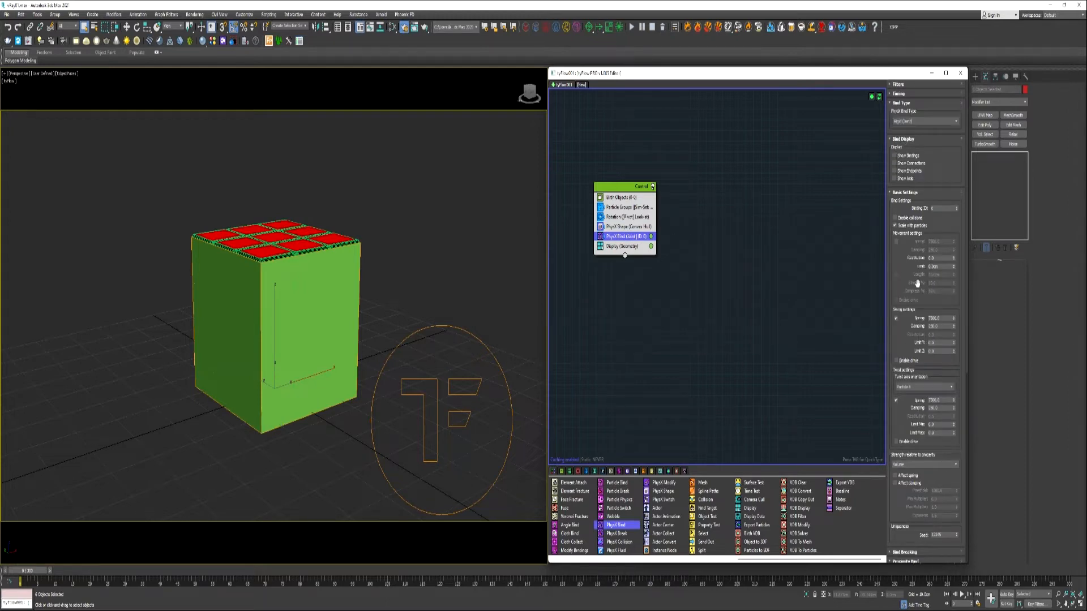
Step: Disable the springs in the PhysX Bind's swing and twist settings and review its breaking and proximity options
{"action": "left_click", "coordinate": [896, 319]}
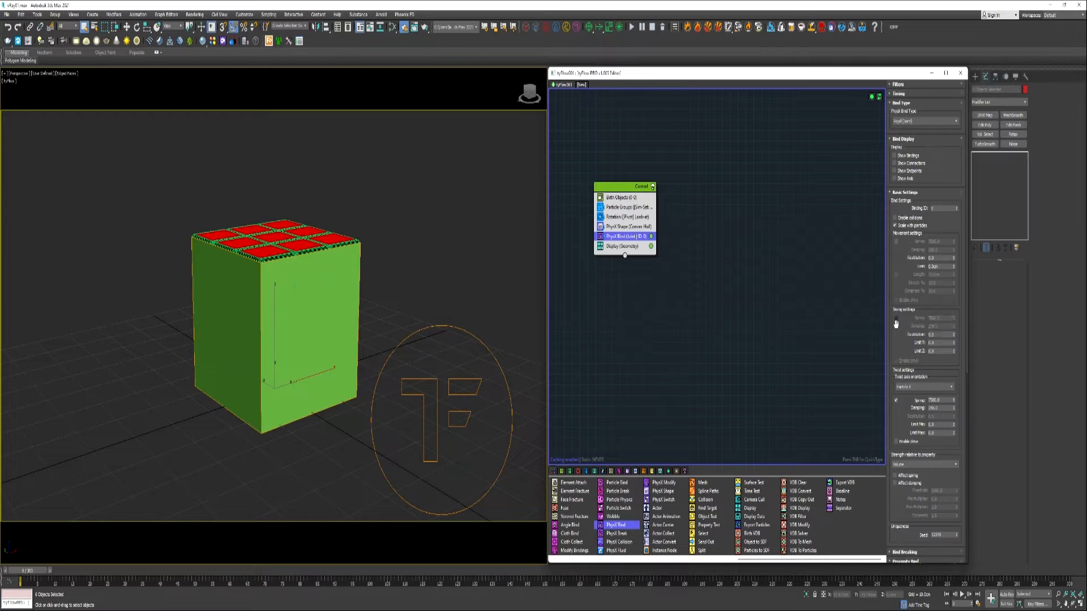
{"action": "left_click", "coordinate": [895, 400]}
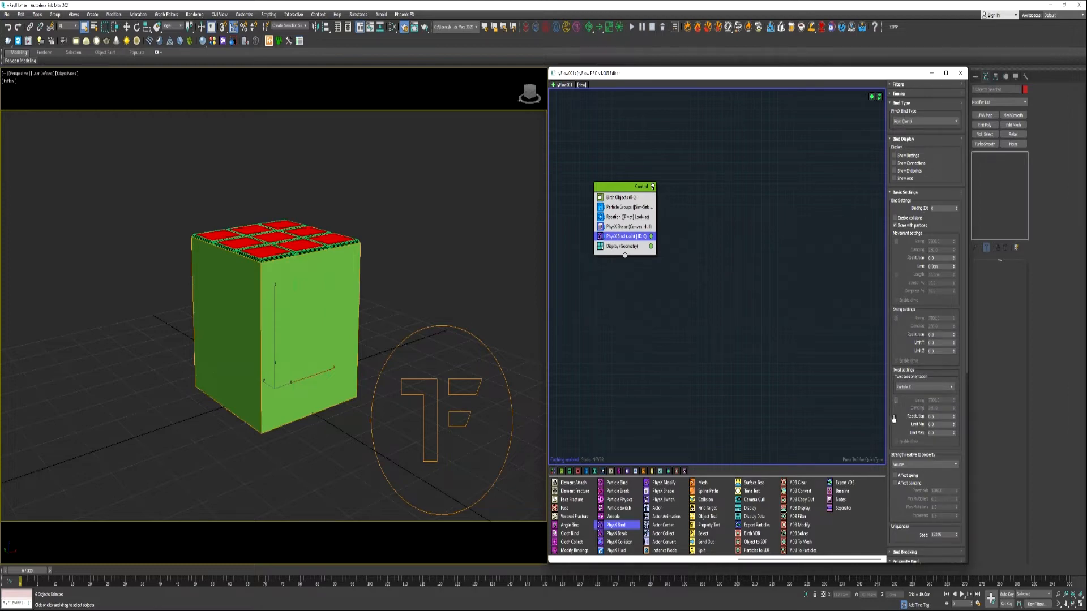
{"action": "left_click_drag", "start_coordinate": [900, 422], "coordinate": [904, 185]}
{"action": "left_click", "coordinate": [905, 309]}
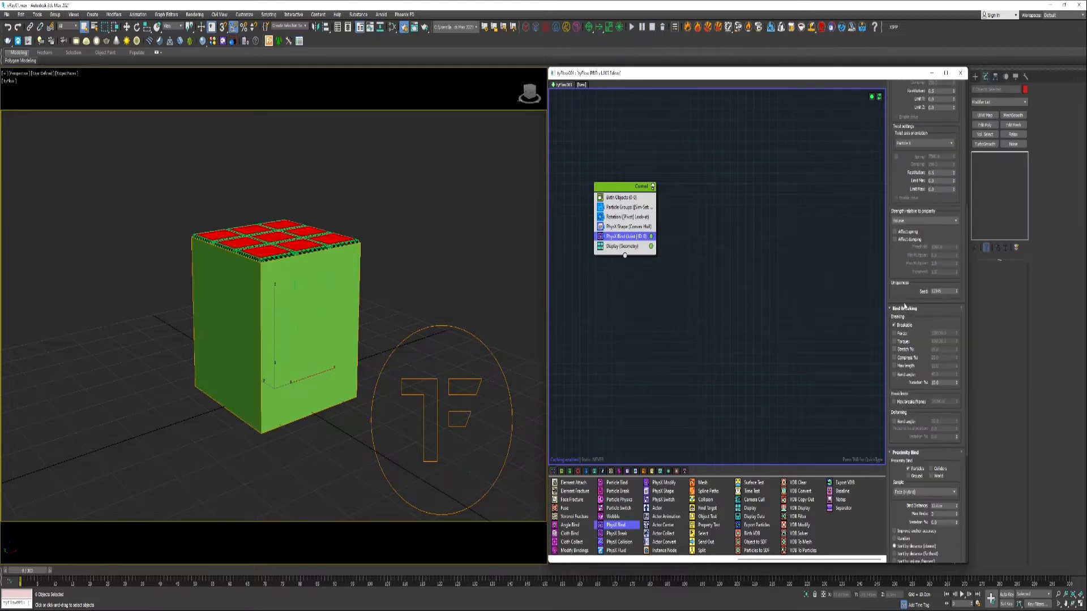
{"action": "left_click_drag", "start_coordinate": [915, 325], "coordinate": [961, 552]}
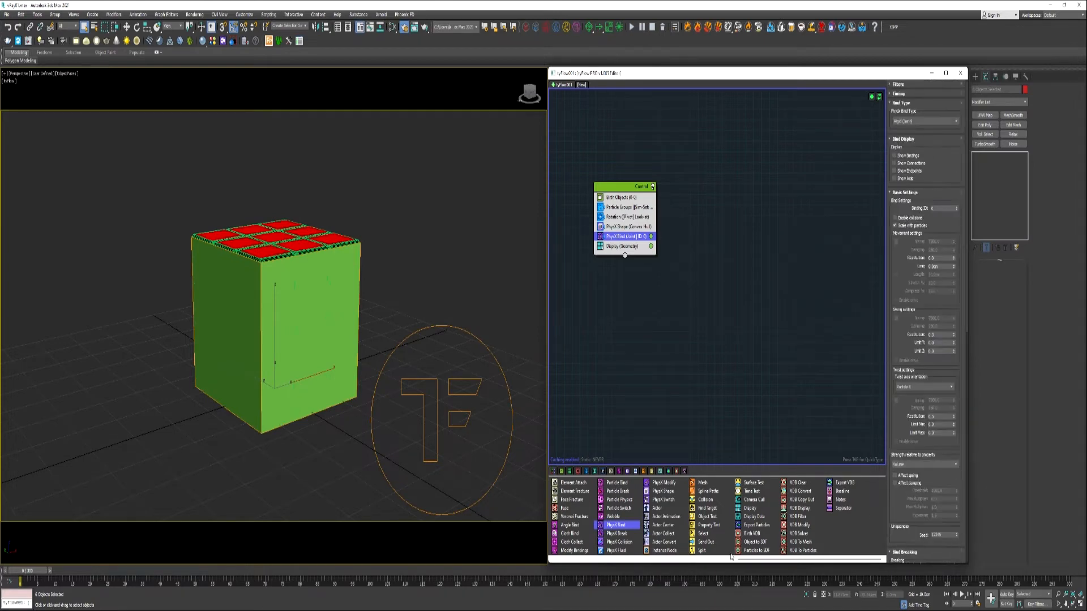
Step: Append a Time Test to the Control event and set its time value to 2
{"action": "left_click_drag", "start_coordinate": [750, 491], "coordinate": [617, 247]}
{"action": "left_click", "coordinate": [950, 164]}
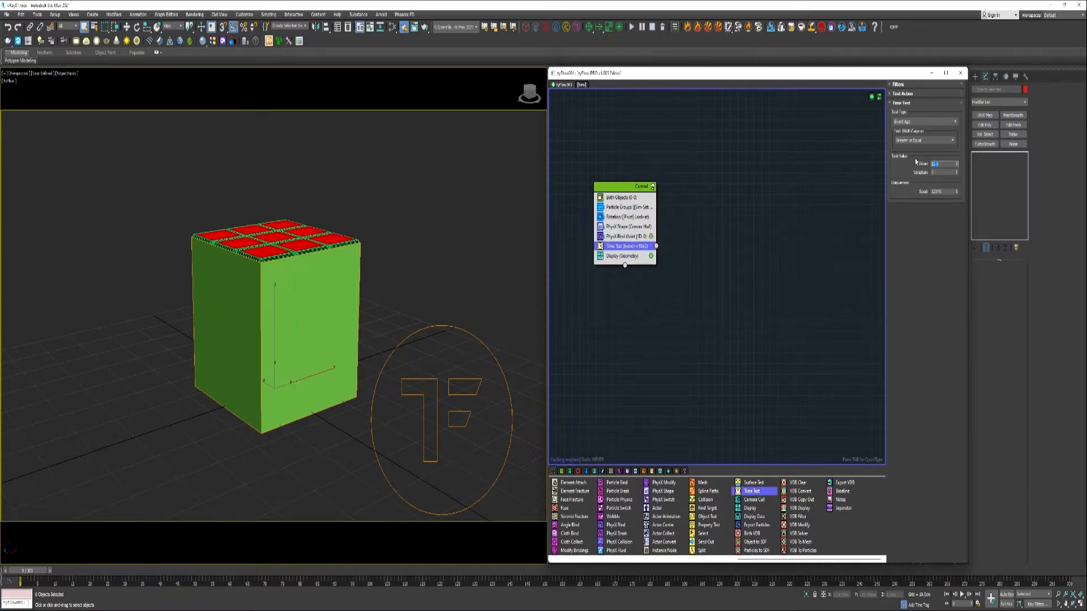
{"action": "type", "text": "2"}
{"action": "key", "text": "Tab"}
Step: Create a new event from a Split operator, connect the Time Test to it and split 16.66% of the particles
{"action": "left_click_drag", "start_coordinate": [701, 551], "coordinate": [704, 280]}
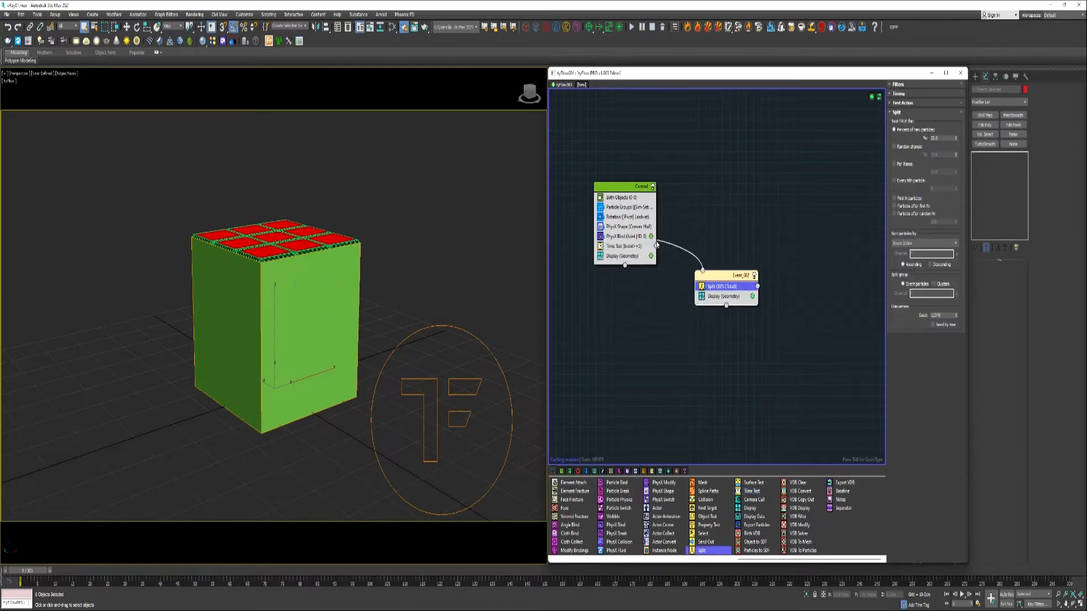
{"action": "left_click_drag", "start_coordinate": [657, 244], "coordinate": [657, 246]}
{"action": "double_click", "coordinate": [934, 138]}
{"action": "key", "text": "Return"}
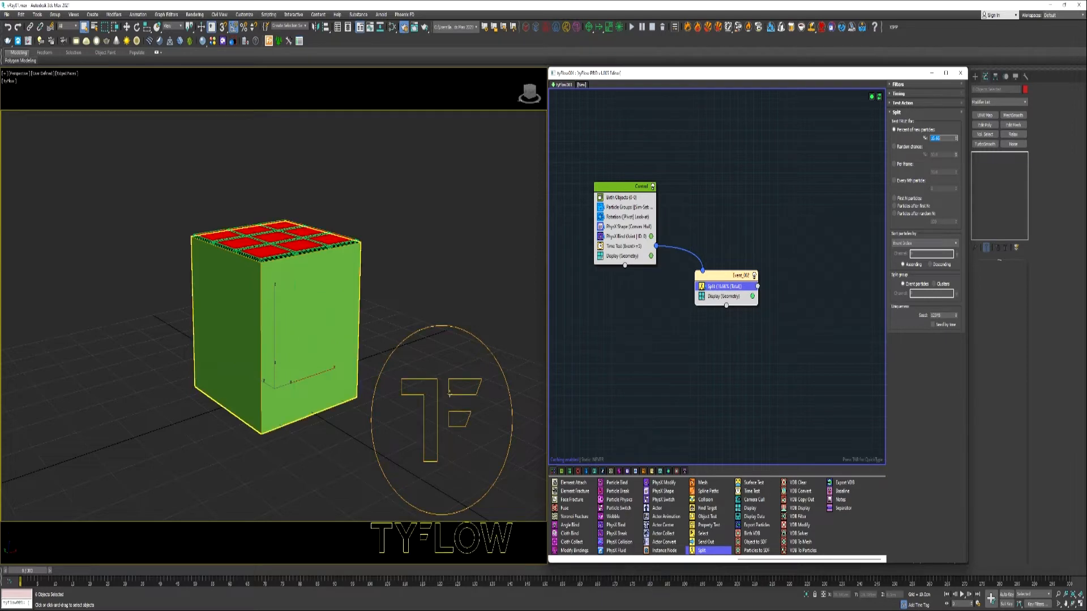
Step: Activate PhysX simulation groups 1 and 2 on the tyFlow object and connect a copied Particle Groups event, set to group 2, to the Split
{"action": "left_click", "coordinate": [431, 419]}
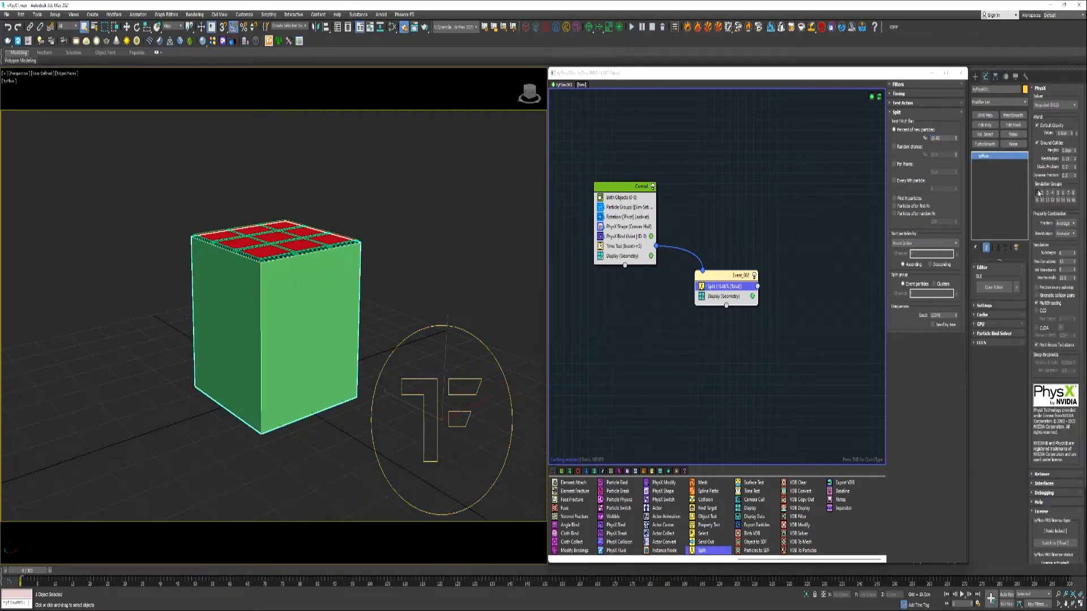
{"action": "left_click", "coordinate": [1038, 193]}
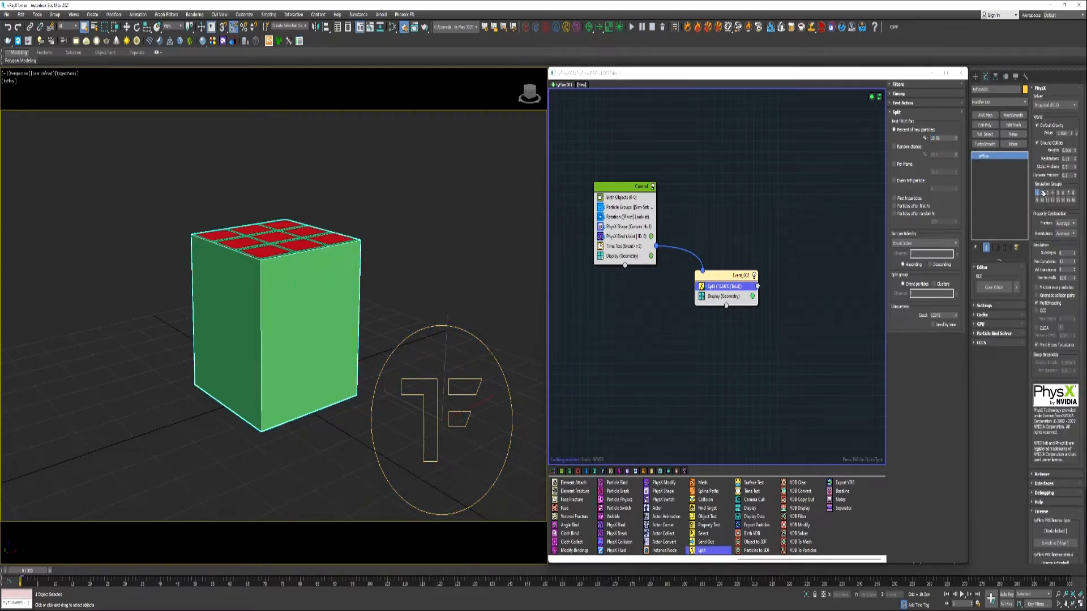
{"action": "left_click_drag", "start_coordinate": [613, 211], "coordinate": [758, 286]}
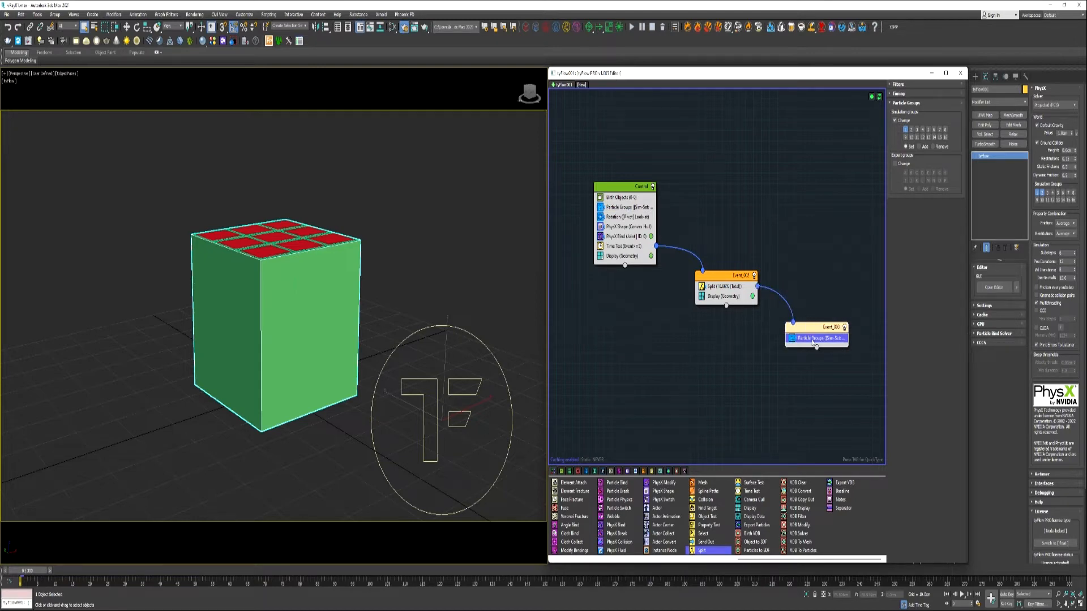
{"action": "left_click", "coordinate": [911, 129]}
Step: Append a Rotation operator to the event after the Split and set its orientation to Inherit Previous
{"action": "scroll", "coordinate": [607, 542], "scroll_direction": "left", "scroll_amount": 6}
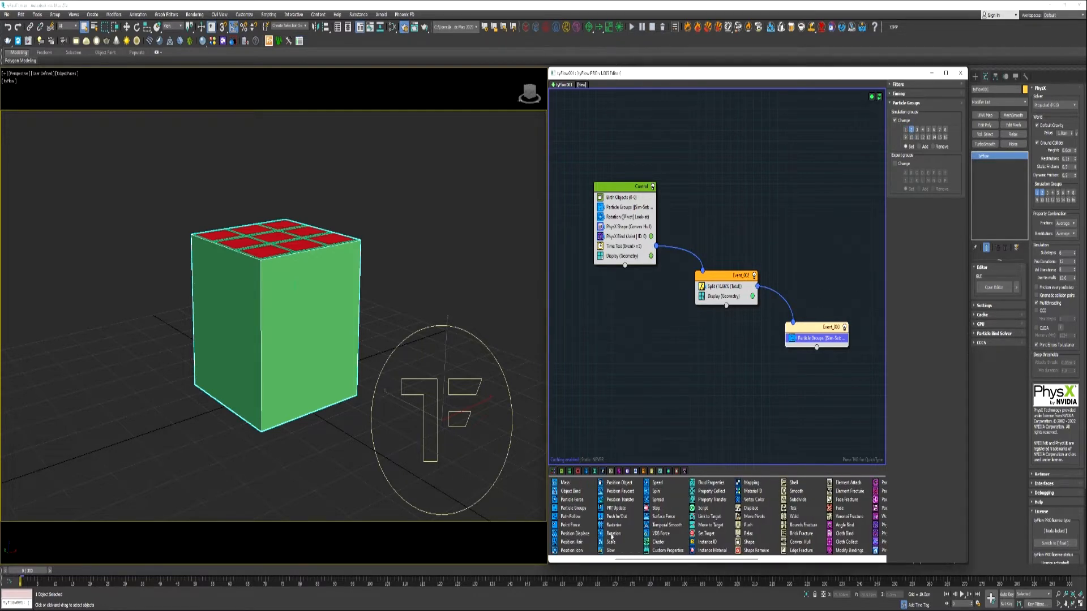
{"action": "left_click_drag", "start_coordinate": [613, 533], "coordinate": [825, 347]}
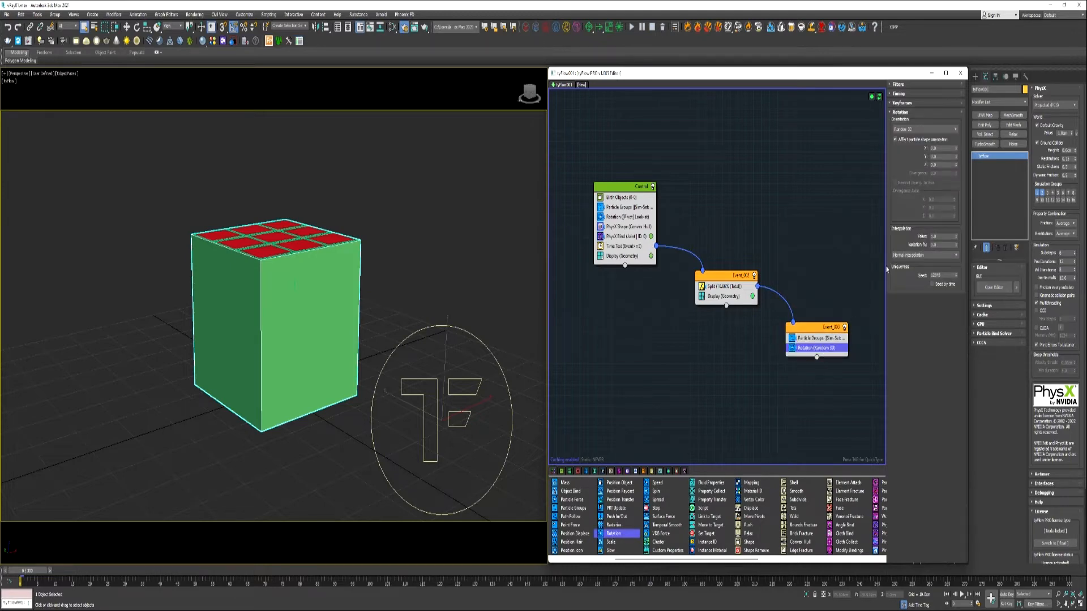
{"action": "left_click", "coordinate": [911, 129]}
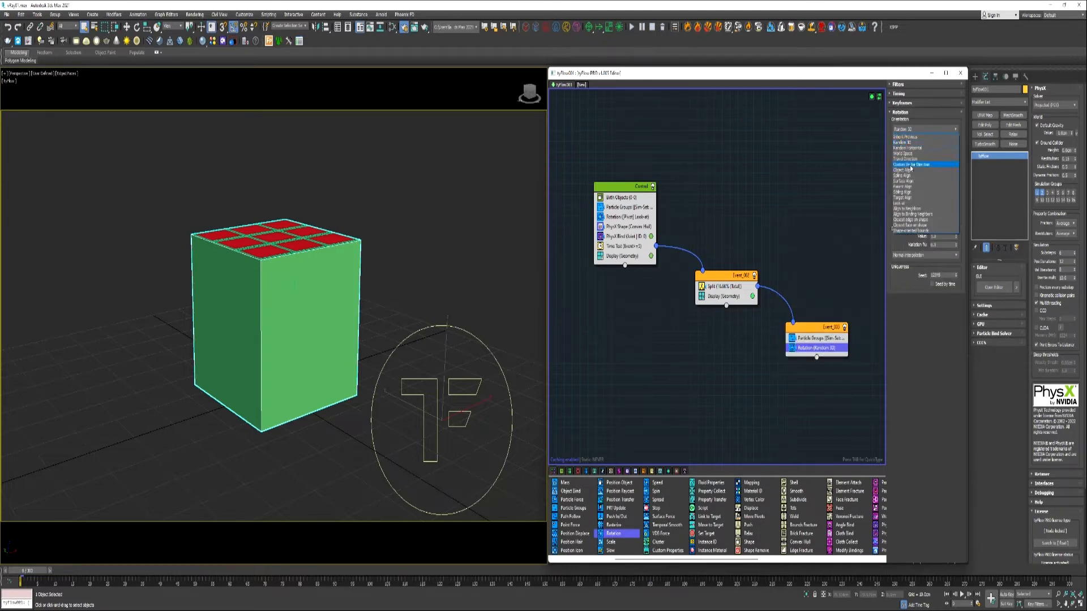
{"action": "left_click", "coordinate": [906, 137]}
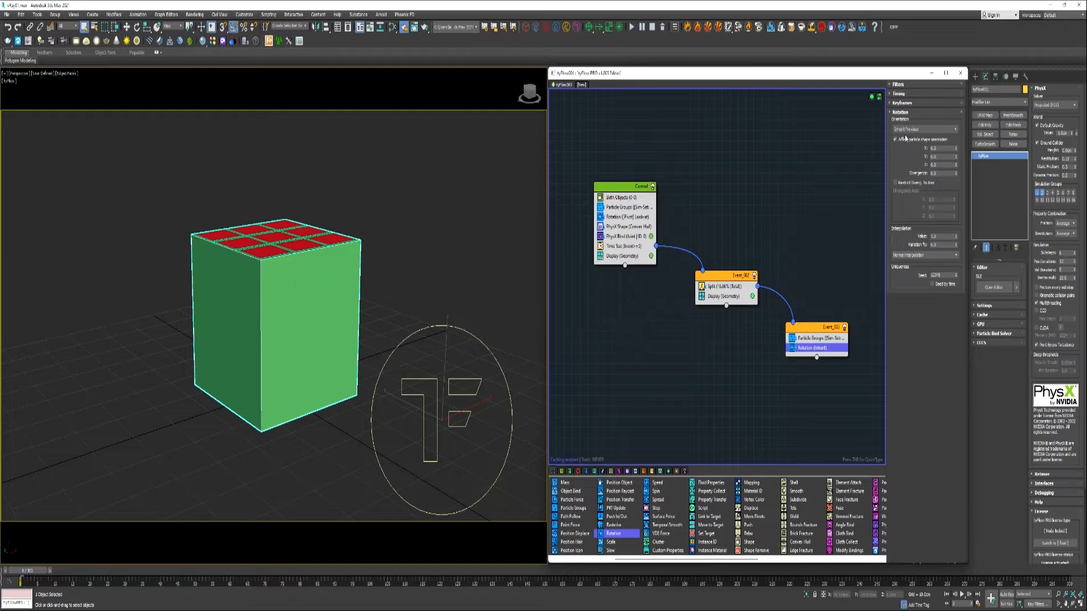
Step: Stop this Rotation operator from affecting particle shape orientation, and set its Z angle to 90 and interpolation value to 0.1
{"action": "left_click", "coordinate": [896, 140]}
{"action": "left_click", "coordinate": [943, 164]}
{"action": "left_click", "coordinate": [939, 236]}
Step: Enable particle filters on the Rotation operator and add one for event age in frames greater than 1
{"action": "left_click", "coordinate": [898, 94]}
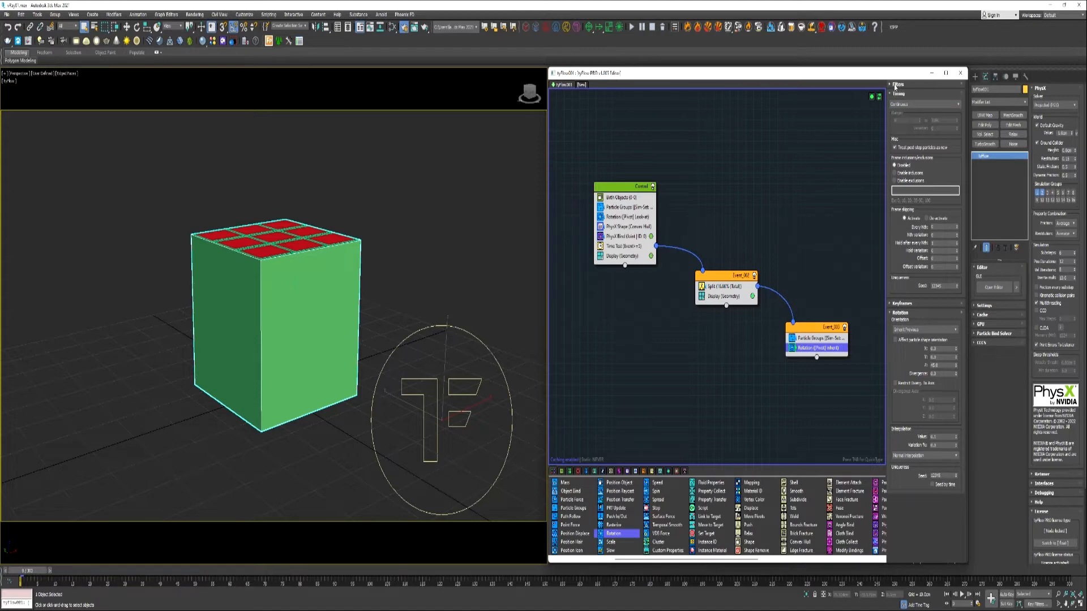
{"action": "left_click", "coordinate": [897, 84]}
{"action": "left_click", "coordinate": [896, 101]}
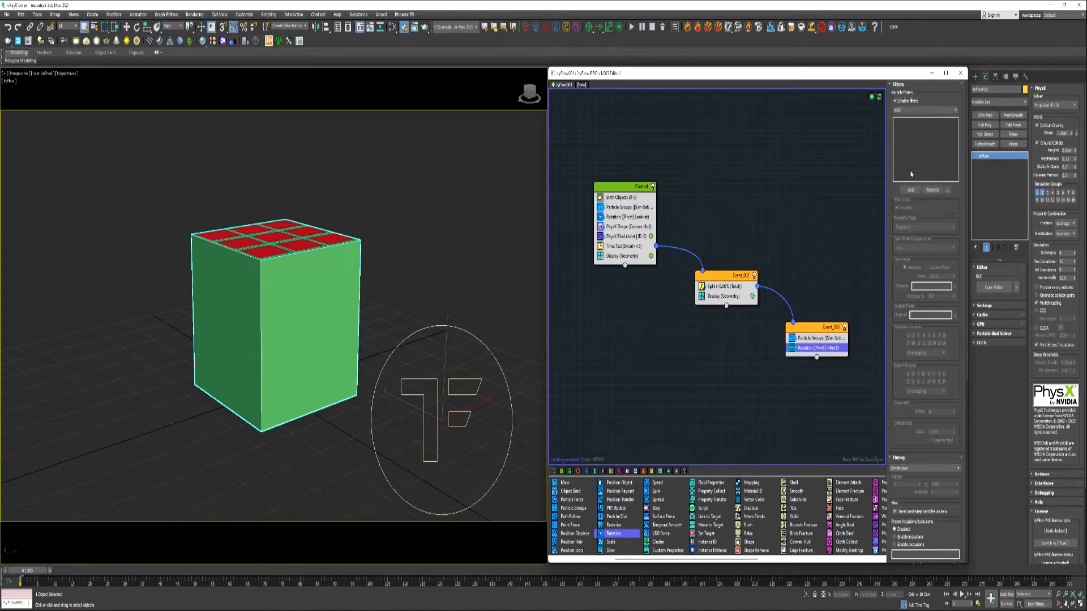
{"action": "left_click", "coordinate": [911, 190]}
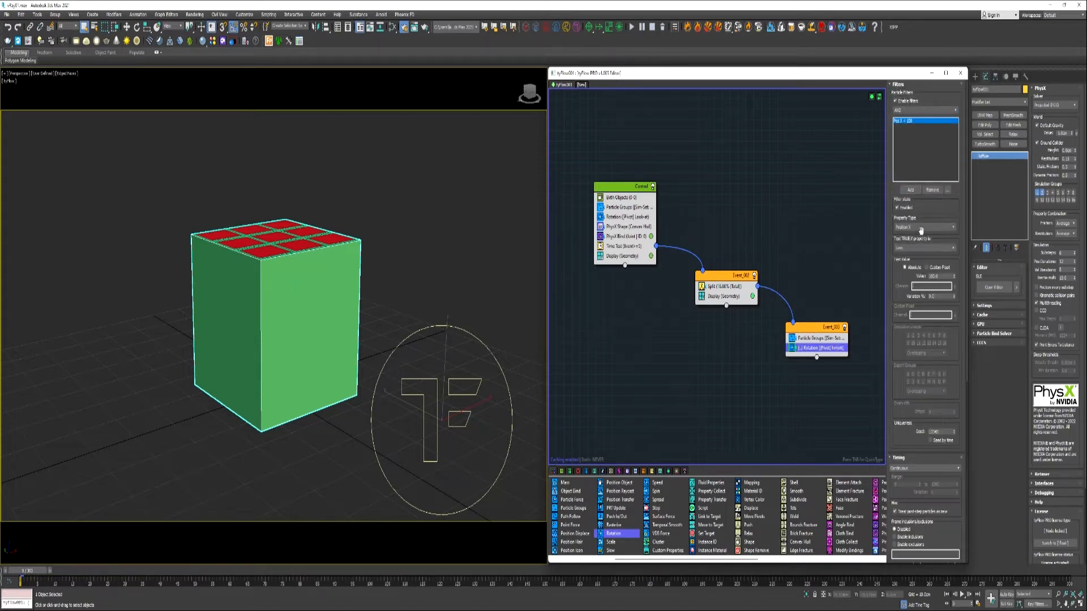
{"action": "left_click", "coordinate": [920, 229]}
{"action": "left_click", "coordinate": [905, 356]}
{"action": "left_click", "coordinate": [921, 250]}
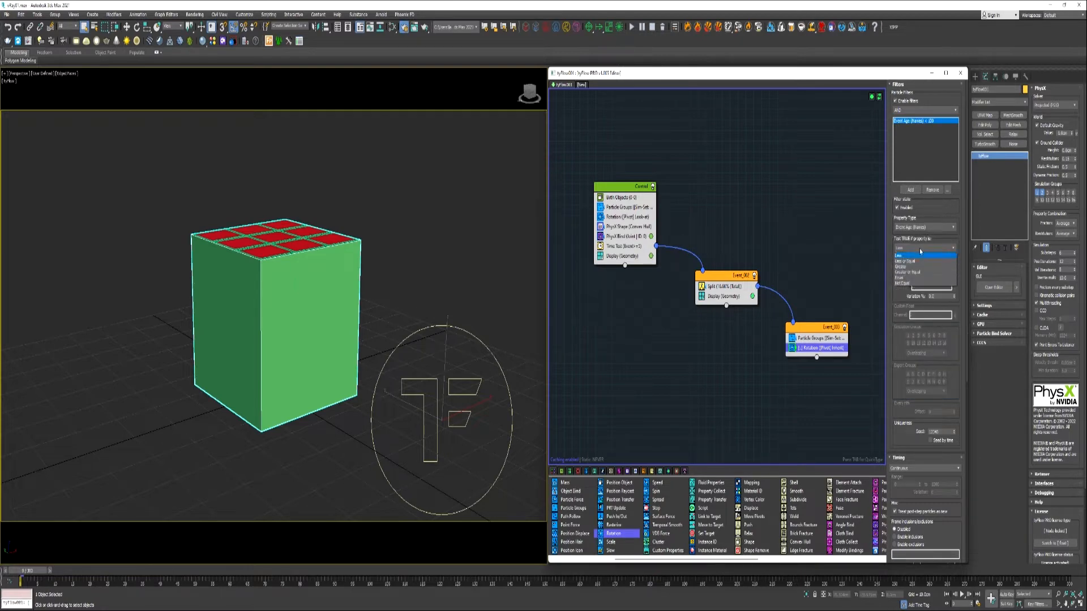
{"action": "left_click", "coordinate": [908, 268]}
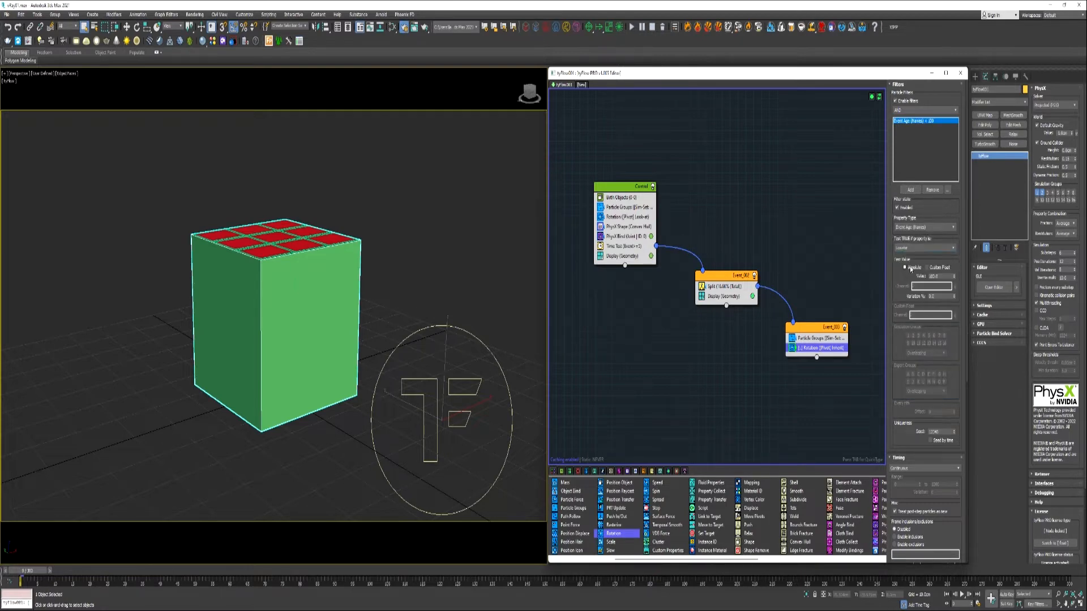
{"action": "left_click_drag", "start_coordinate": [943, 276], "coordinate": [923, 270]}
{"action": "type", "text": "1"}
{"action": "key", "text": "Return"}
Step: Add a second filter to the Rotation operator for event age in frames less than or equal to 11
{"action": "left_click", "coordinate": [911, 190]}
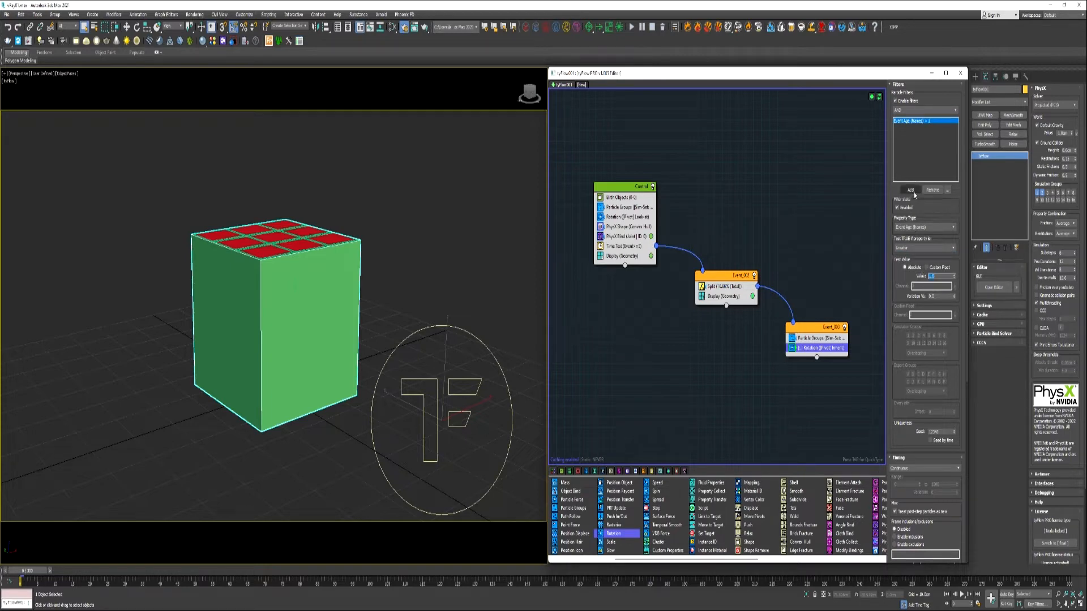
{"action": "left_click", "coordinate": [919, 228]}
{"action": "left_click", "coordinate": [908, 357]}
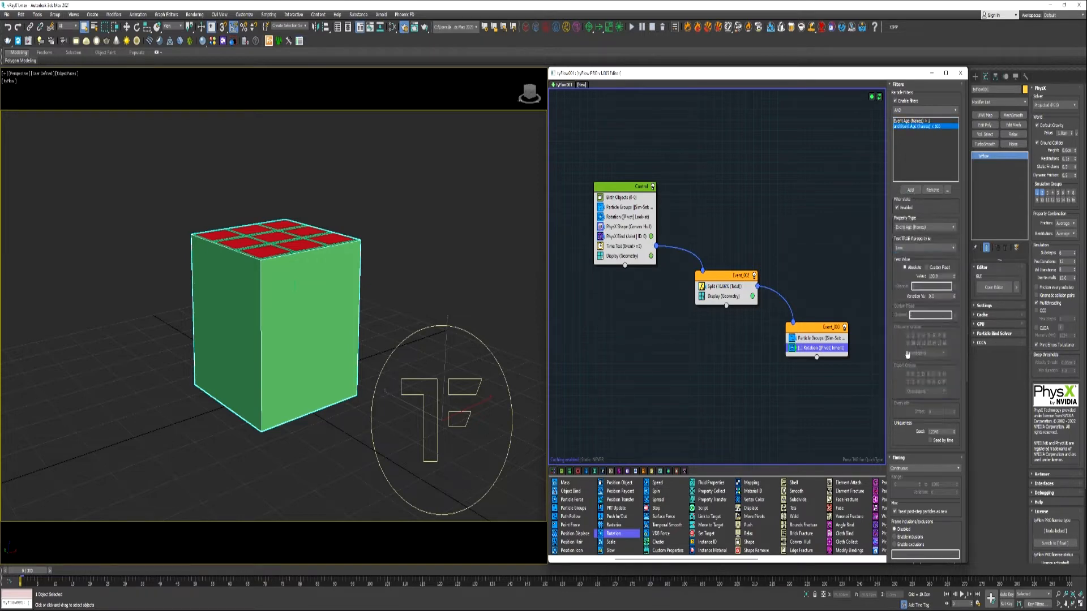
{"action": "left_click", "coordinate": [922, 250]}
{"action": "left_click", "coordinate": [908, 261]}
{"action": "double_click", "coordinate": [941, 277]}
{"action": "type", "text": "1"}
{"action": "left_click_drag", "start_coordinate": [906, 288], "coordinate": [904, 237]}
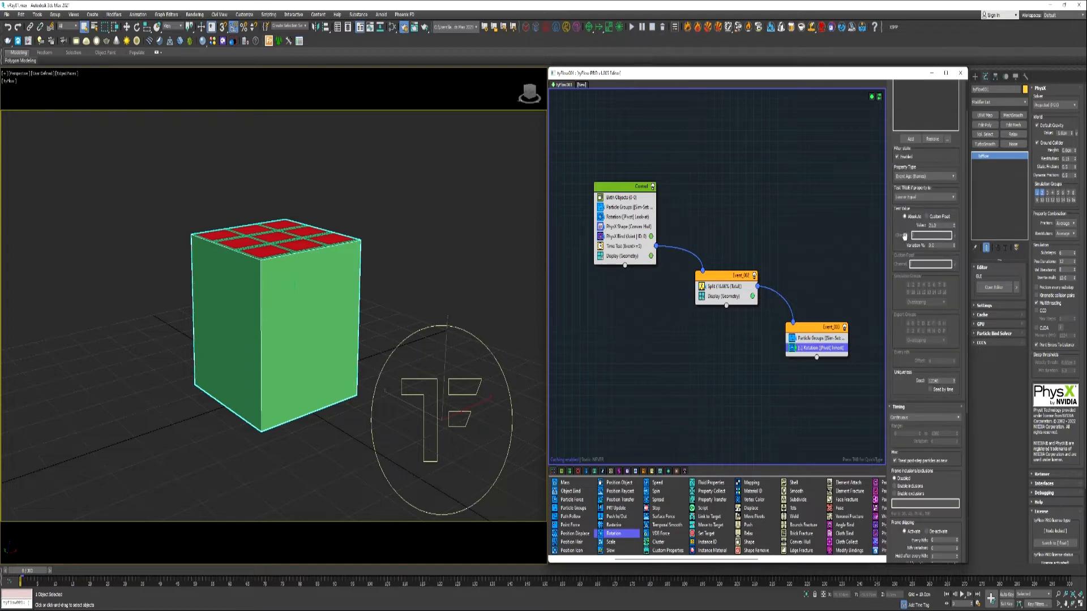
{"action": "left_click", "coordinate": [806, 349]}
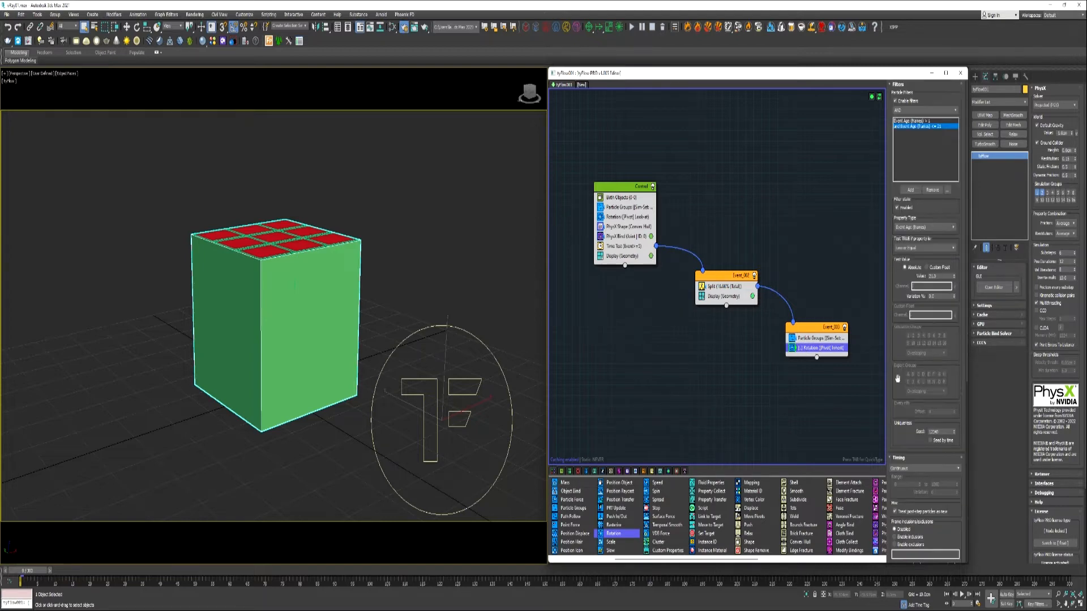
{"action": "scroll", "coordinate": [898, 379], "scroll_direction": "down", "scroll_amount": 5}
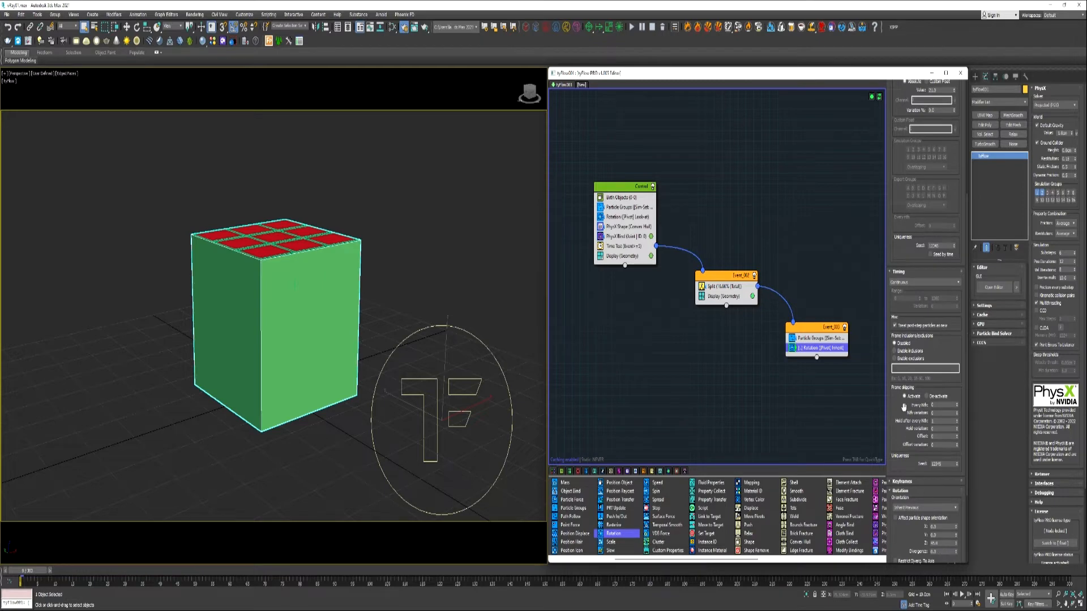
Step: Scrub the timeline forward to preview the rotation of the control faces, leaving no scene objects selected
{"action": "scroll", "coordinate": [905, 408], "scroll_direction": "up", "scroll_amount": 1}
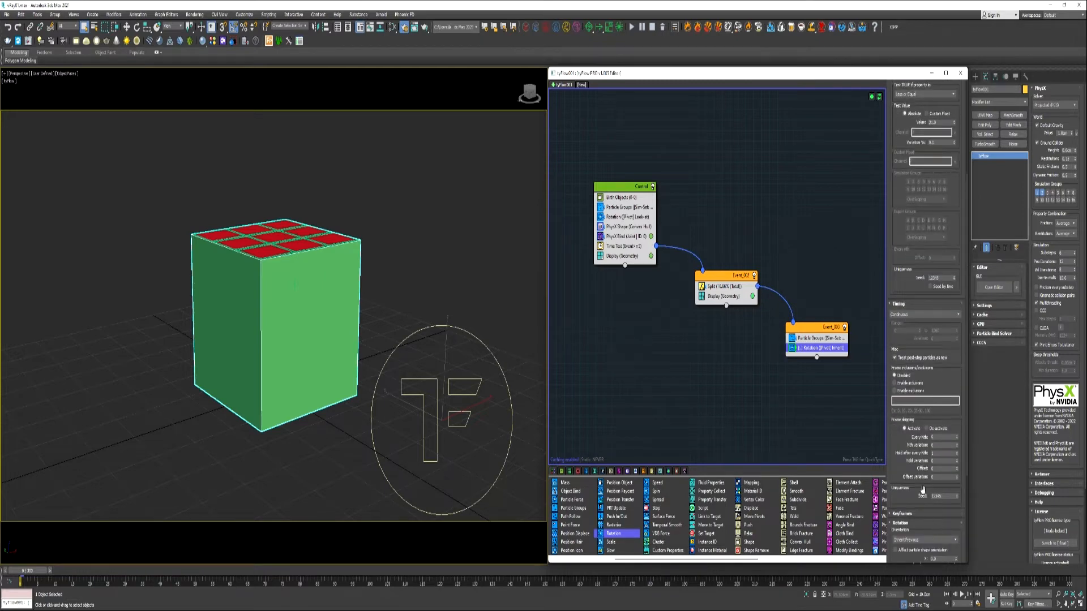
{"action": "scroll", "coordinate": [905, 333], "scroll_direction": "up", "scroll_amount": 5}
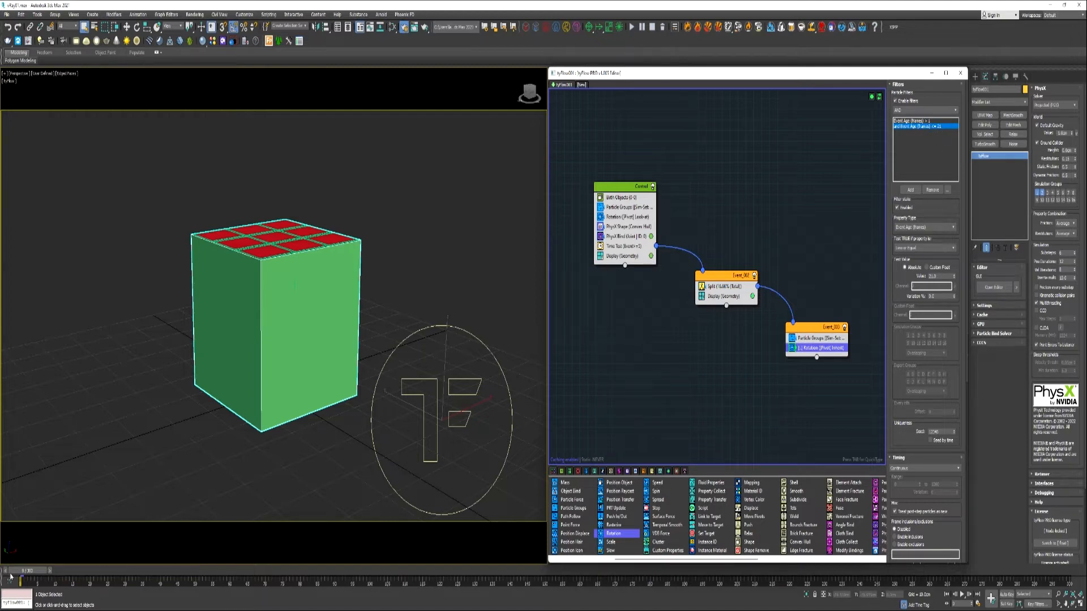
{"action": "left_click_drag", "start_coordinate": [17, 572], "coordinate": [49, 572]}
{"action": "left_click_drag", "start_coordinate": [50, 572], "coordinate": [94, 572]}
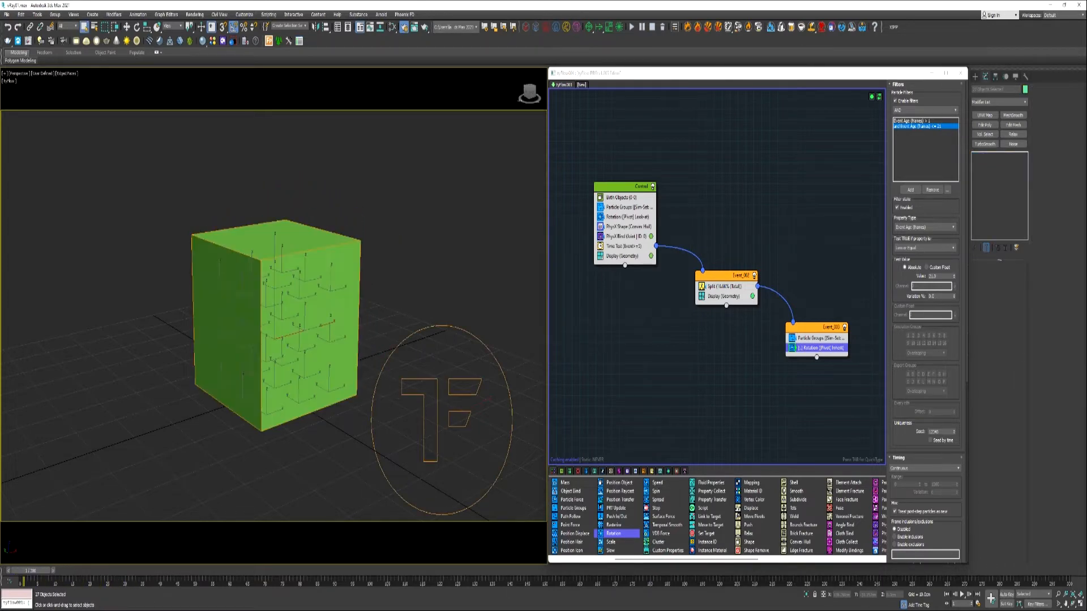
{"action": "left_click", "coordinate": [411, 415]}
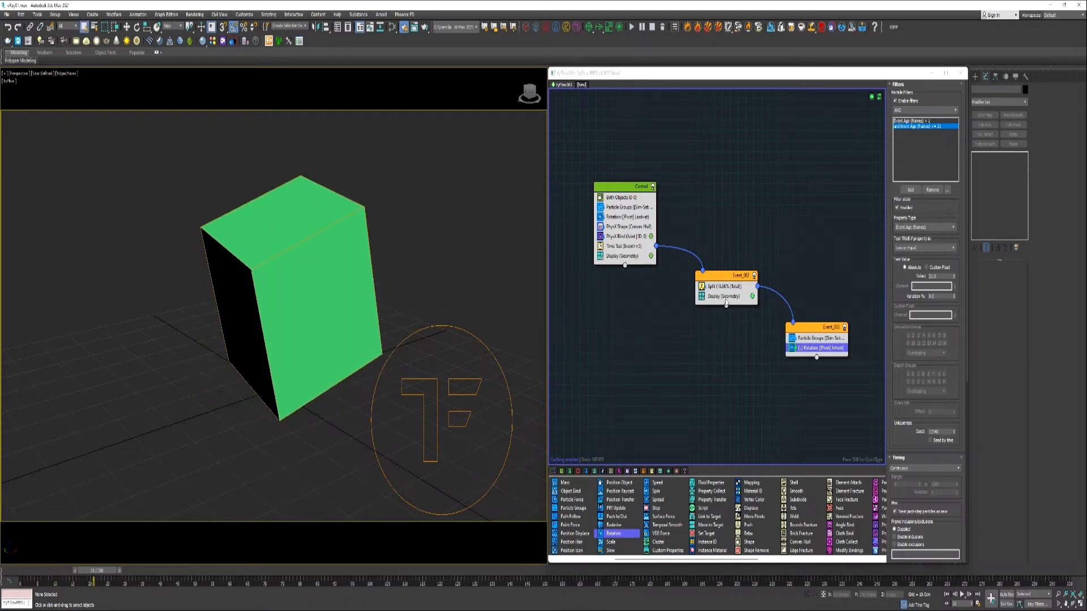
Step: Copy the Split event's Display operator into the Rotation event and scrub back to the start
{"action": "left_click", "coordinate": [727, 297]}
{"action": "left_click_drag", "start_coordinate": [734, 301], "coordinate": [798, 379]}
{"action": "left_click_drag", "start_coordinate": [96, 571], "coordinate": [23, 572]}
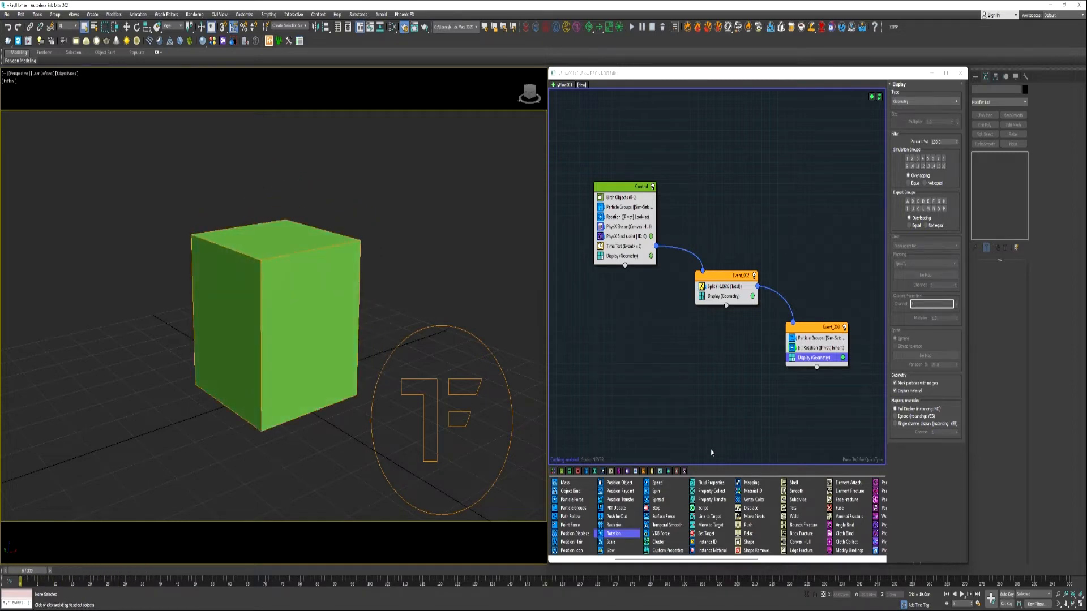
Step: Add a Time Test to the Rotation event that tests for an event age equal to 24
{"action": "scroll", "coordinate": [736, 510], "scroll_direction": "down", "scroll_amount": 5}
{"action": "left_click_drag", "start_coordinate": [751, 490], "coordinate": [820, 357]}
{"action": "left_click_drag", "start_coordinate": [945, 165], "coordinate": [908, 167]}
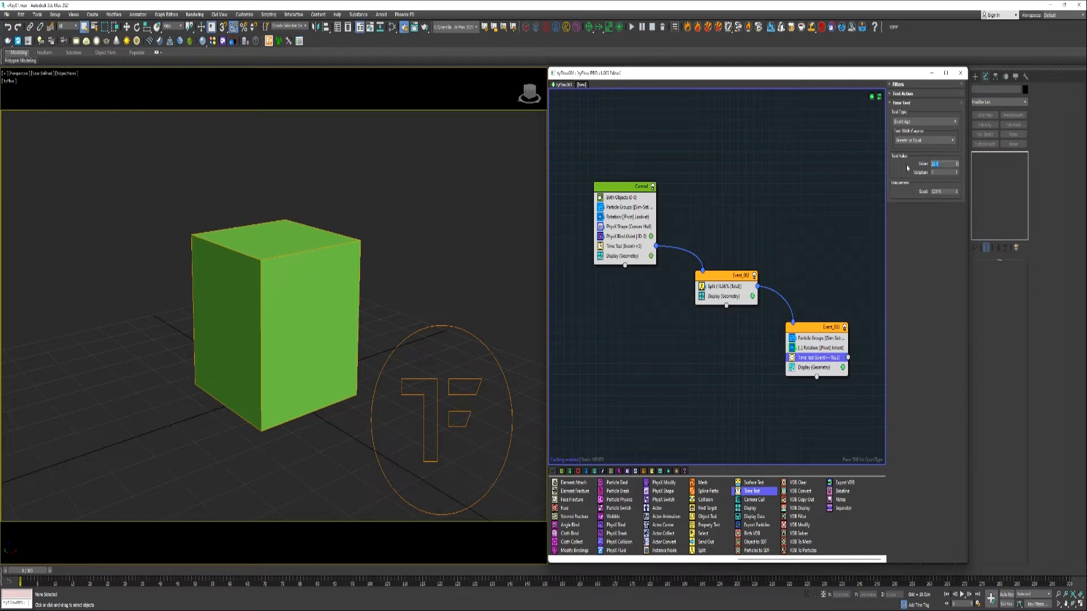
{"action": "key", "text": "Tab"}
{"action": "left_click", "coordinate": [924, 139]}
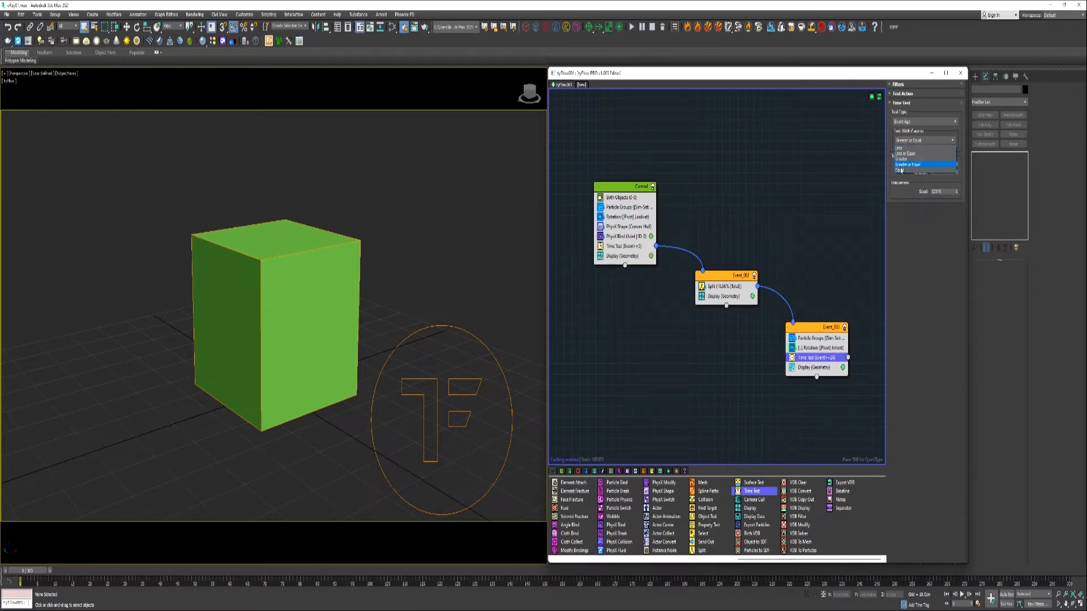
{"action": "left_click", "coordinate": [906, 164]}
Step: Copy the Control event's Particle Groups operator into a new event and connect the Rotation event's Time Test to it
{"action": "left_click_drag", "start_coordinate": [808, 328], "coordinate": [791, 332]}
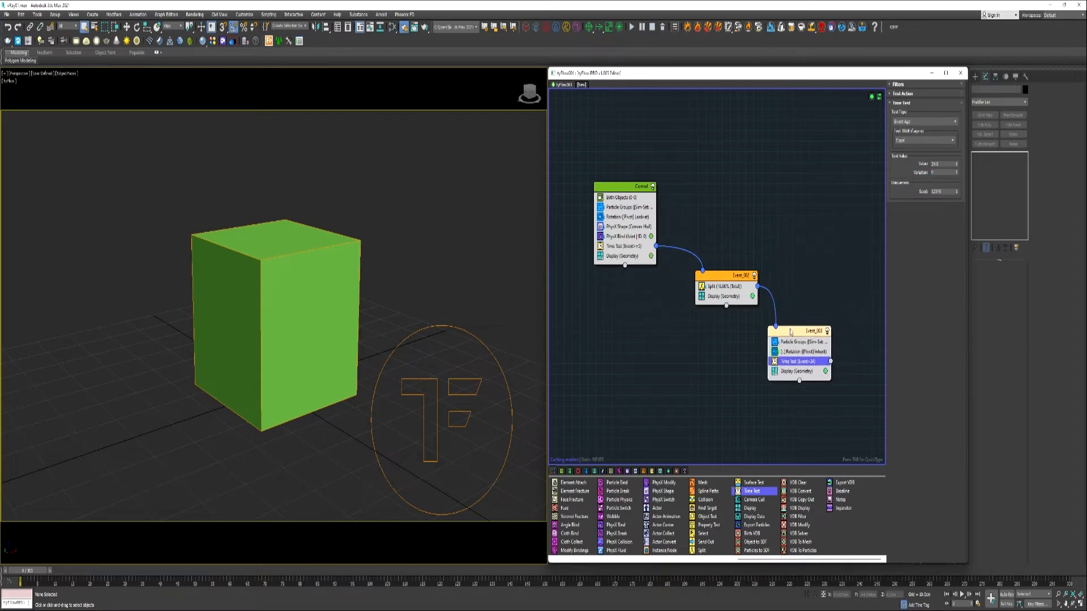
{"action": "left_click_drag", "start_coordinate": [740, 290], "coordinate": [728, 287]}
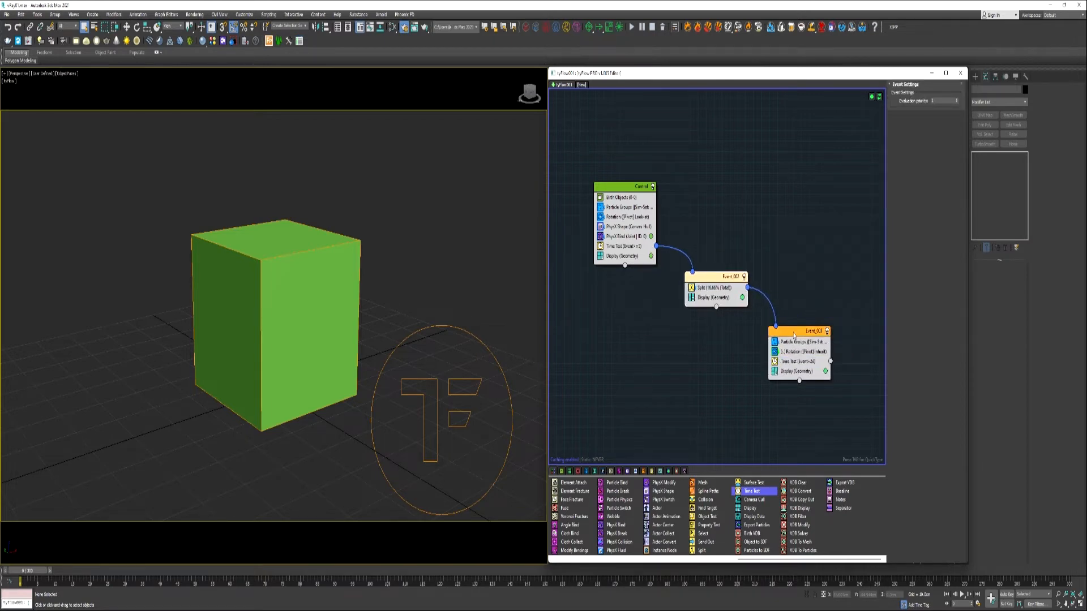
{"action": "left_click_drag", "start_coordinate": [793, 334], "coordinate": [788, 334]}
{"action": "middle_click_drag", "start_coordinate": [787, 334], "coordinate": [748, 302]}
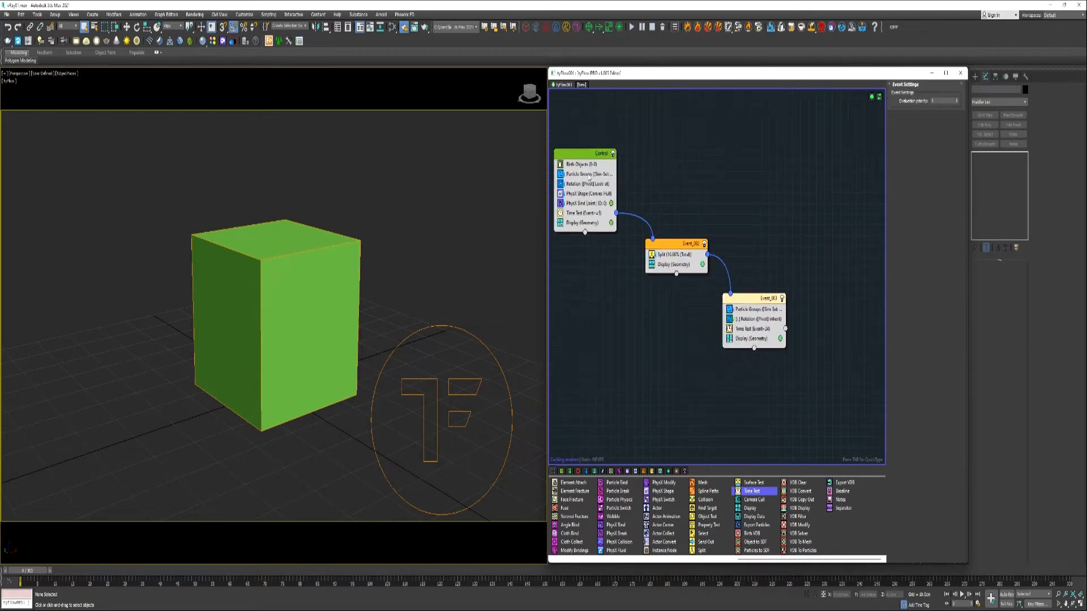
{"action": "left_click_drag", "start_coordinate": [585, 176], "coordinate": [825, 358]}
{"action": "left_click_drag", "start_coordinate": [819, 353], "coordinate": [786, 329]}
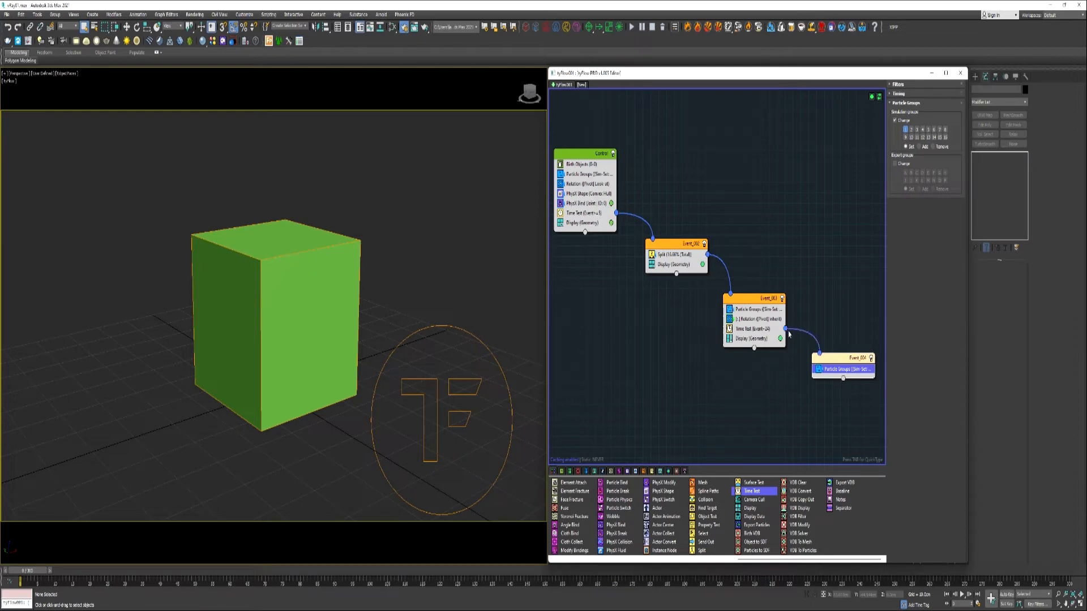
Step: Add a Send Out to the new Particle Groups event, wire it back to the Split event, and route the wire around the other events
{"action": "left_click_drag", "start_coordinate": [706, 543], "coordinate": [654, 241]}
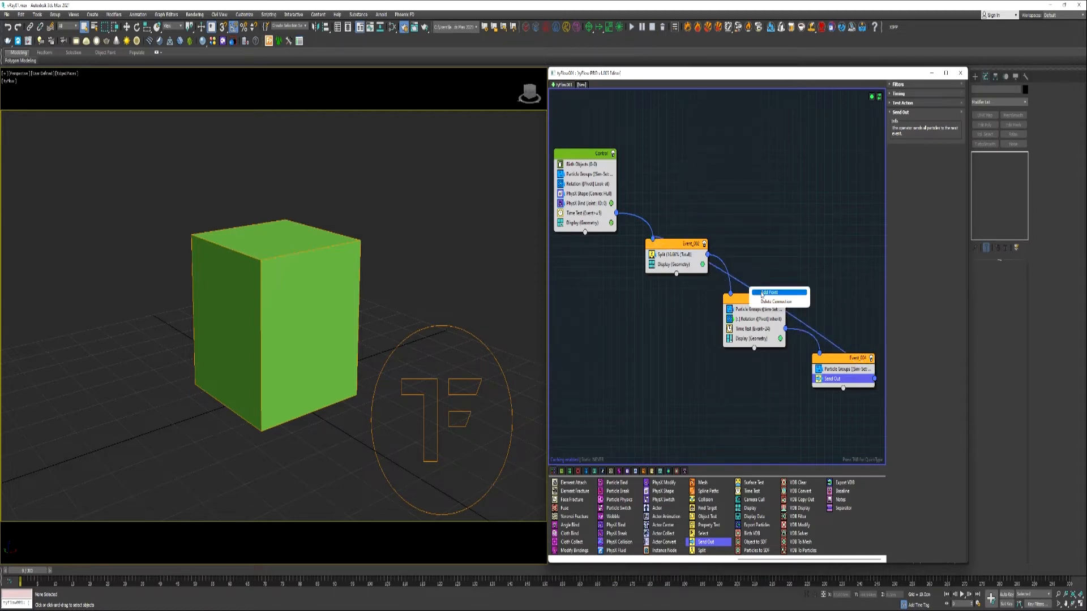
{"action": "left_click_drag", "start_coordinate": [749, 289], "coordinate": [842, 134]}
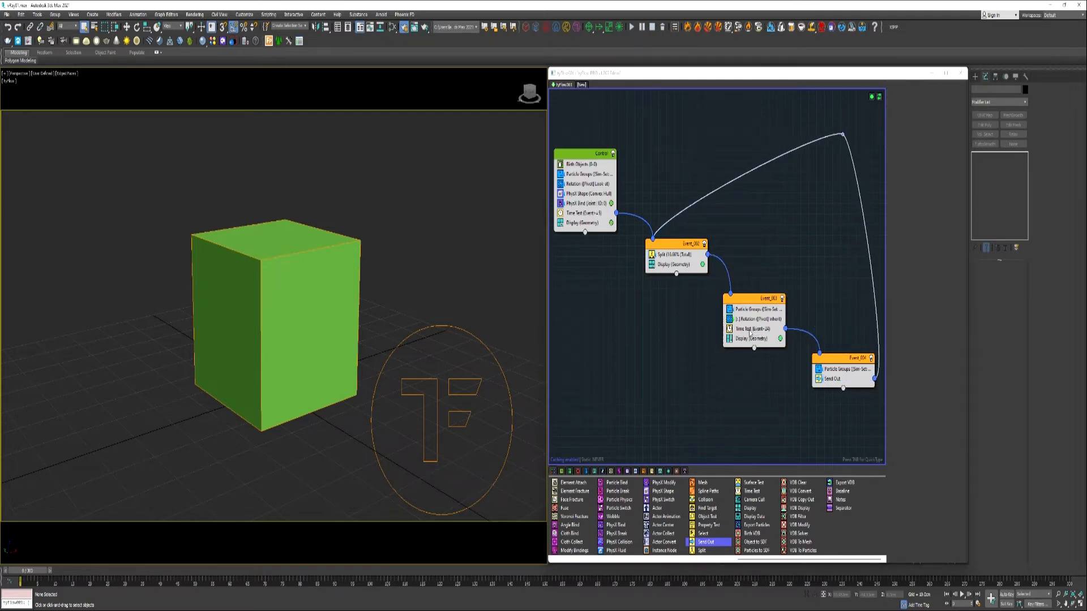
Step: Copy the Time Test into the Split event and connect it to a new Send Out event that loops back to the Split event
{"action": "left_click_drag", "start_coordinate": [749, 334], "coordinate": [673, 269]}
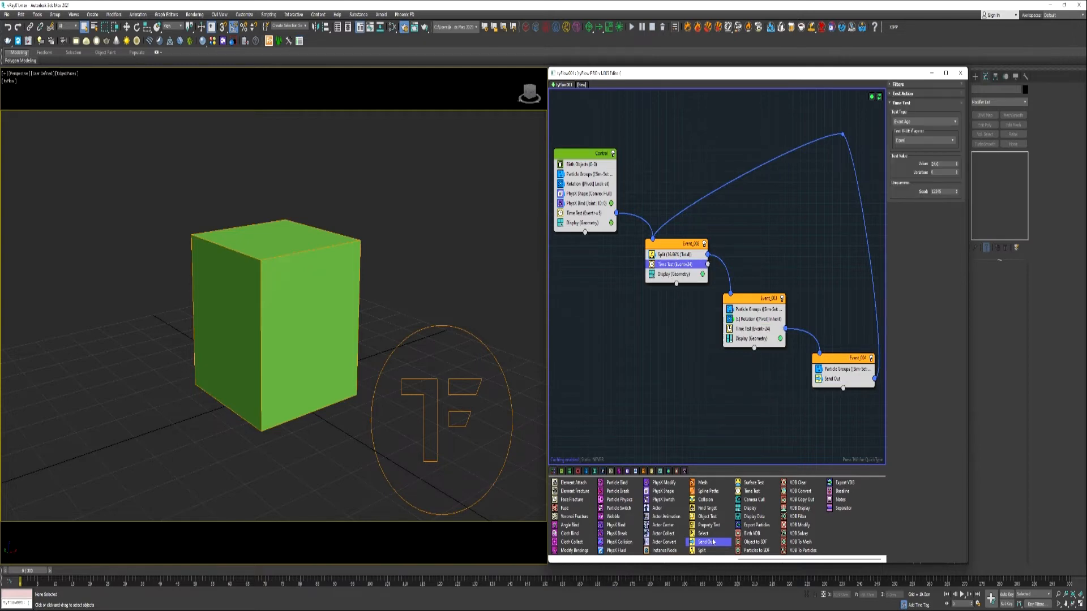
{"action": "left_click_drag", "start_coordinate": [713, 541], "coordinate": [653, 242]}
{"action": "right_click", "coordinate": [804, 202]}
{"action": "left_click", "coordinate": [826, 292]}
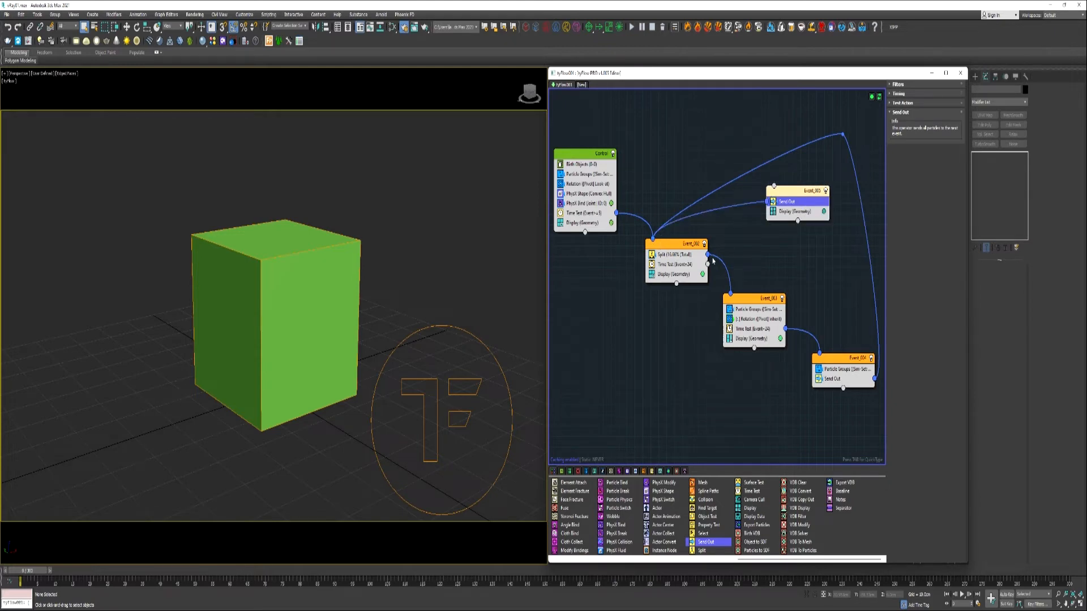
{"action": "left_click_drag", "start_coordinate": [708, 265], "coordinate": [774, 190]}
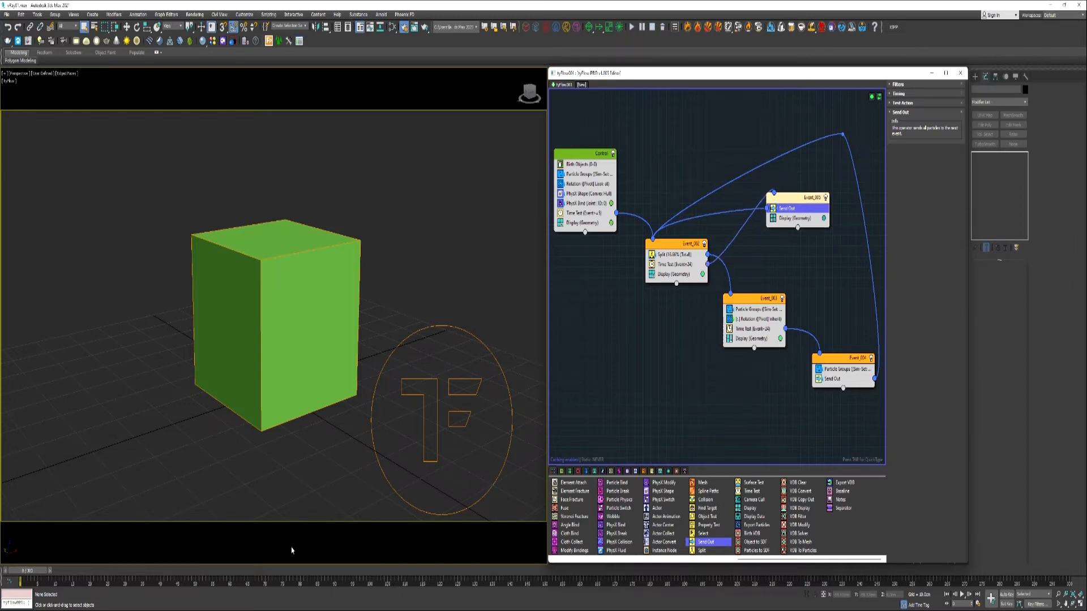
{"action": "left_click_drag", "start_coordinate": [27, 573], "coordinate": [23, 504]}
{"action": "left_click", "coordinate": [756, 320]}
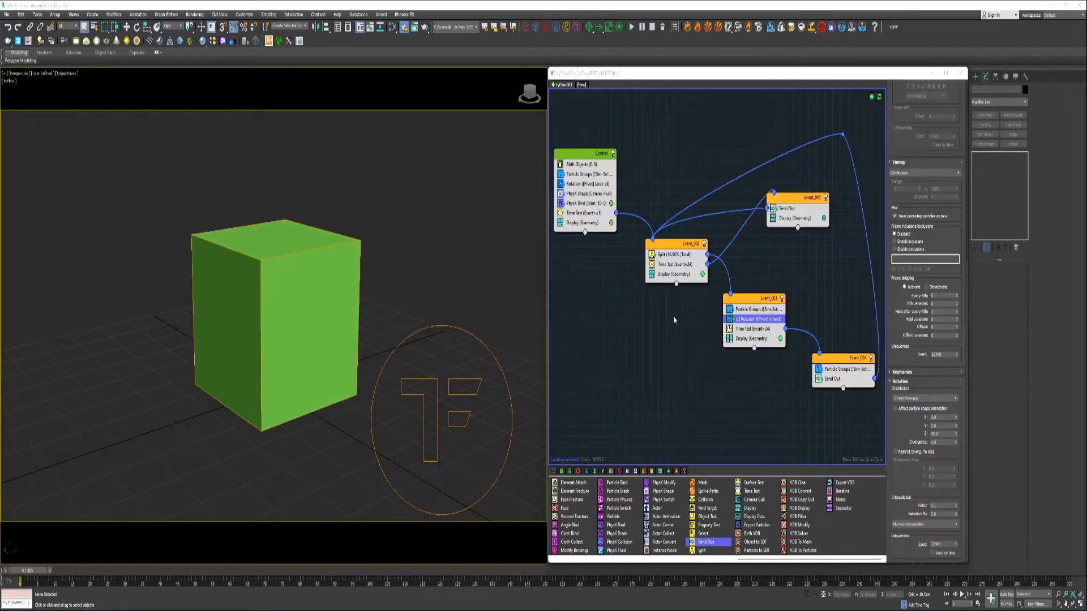
Step: Create a separate event with a Birth Objects operator and add the selected ChamferBox cubes to it
{"action": "middle_click_drag", "start_coordinate": [666, 305], "coordinate": [782, 246]}
{"action": "scroll", "coordinate": [579, 511], "scroll_direction": "left", "scroll_amount": 5}
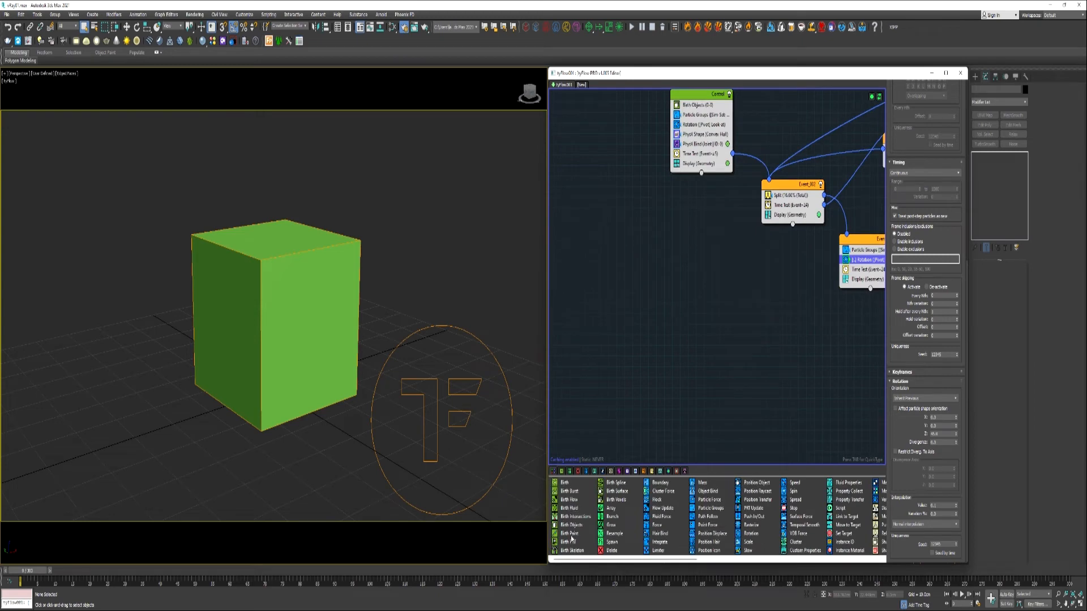
{"action": "left_click_drag", "start_coordinate": [572, 526], "coordinate": [601, 304]}
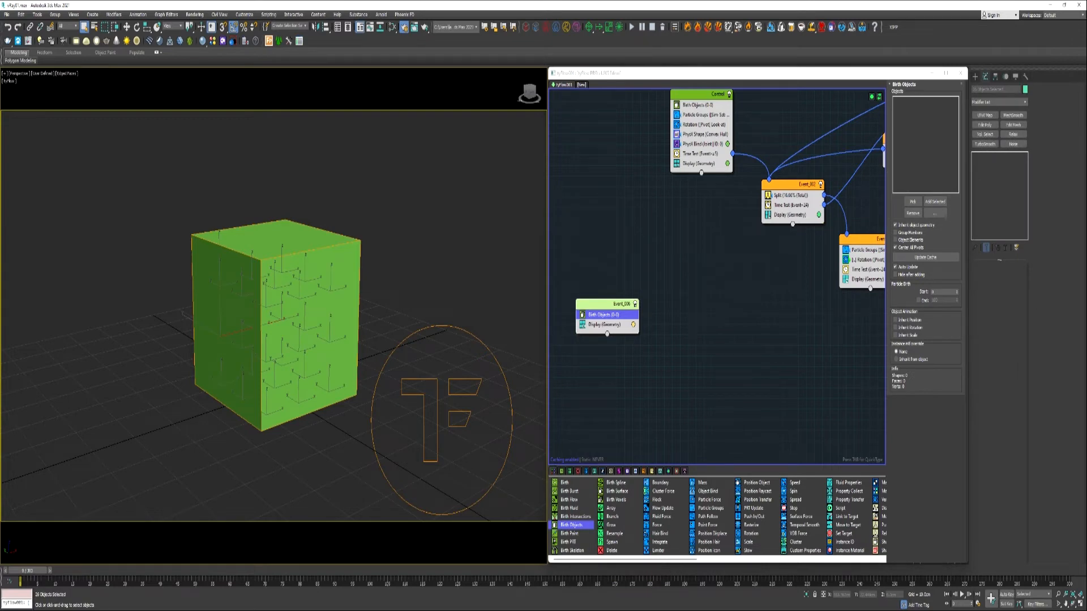
{"action": "left_click", "coordinate": [934, 203]}
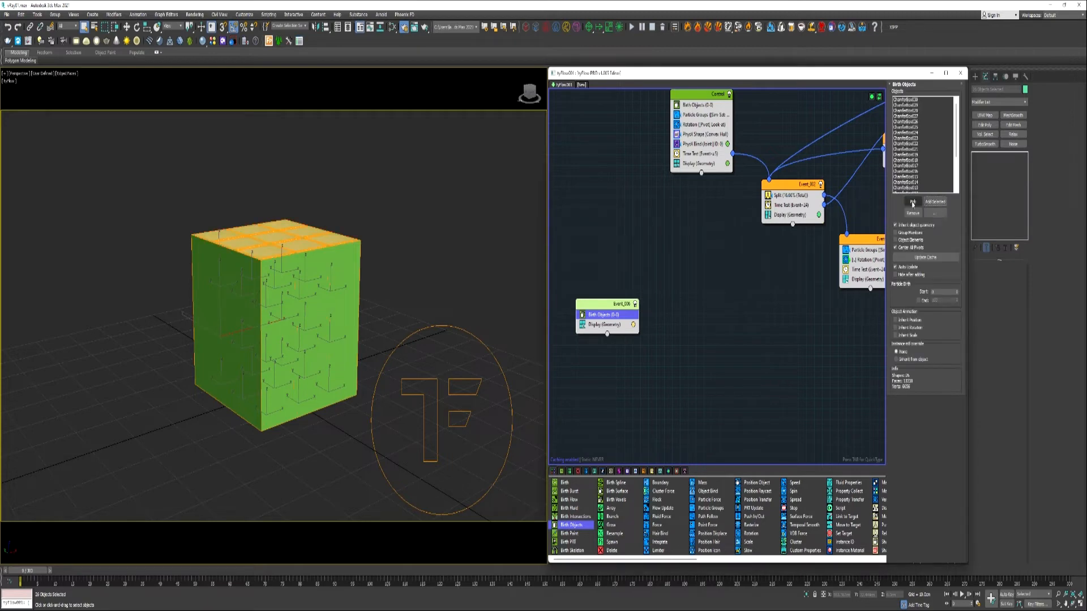
Step: Turn off the Display operators in the Control, Split, Rotation and standalone Send Out events
{"action": "middle_click_drag", "start_coordinate": [799, 204], "coordinate": [724, 227]}
{"action": "left_click", "coordinate": [601, 189]}
{"action": "left_click", "coordinate": [692, 238]}
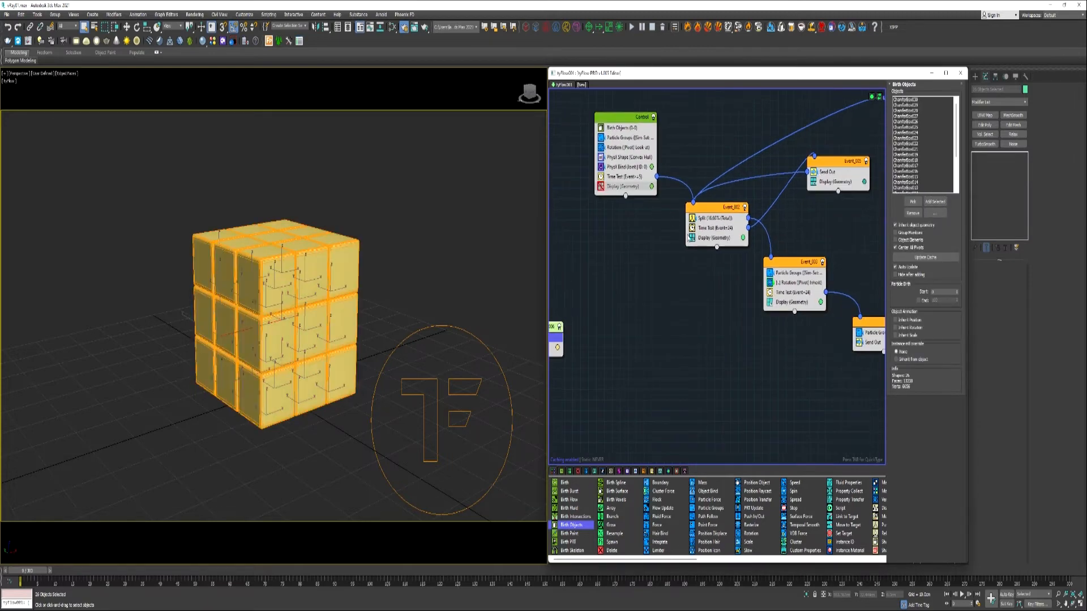
{"action": "left_click", "coordinate": [771, 302]}
{"action": "left_click", "coordinate": [814, 183]}
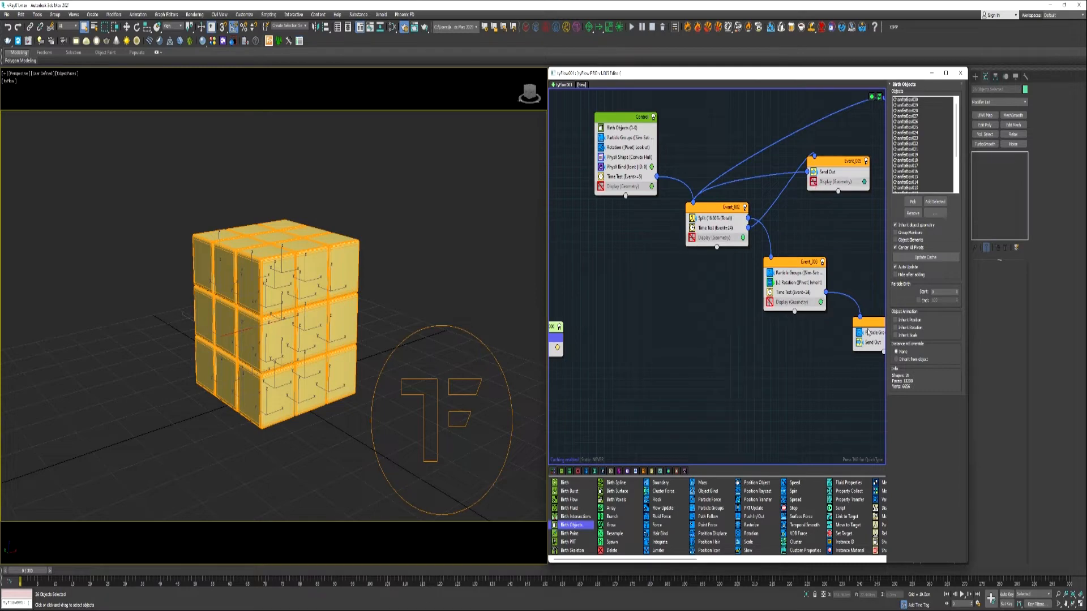
Step: Add a Send Out operator to the cubes' birth event and rename the event Rubiks cube
{"action": "middle_click_drag", "start_coordinate": [624, 312], "coordinate": [681, 218]}
{"action": "scroll", "coordinate": [640, 501], "scroll_direction": "down", "scroll_amount": 6}
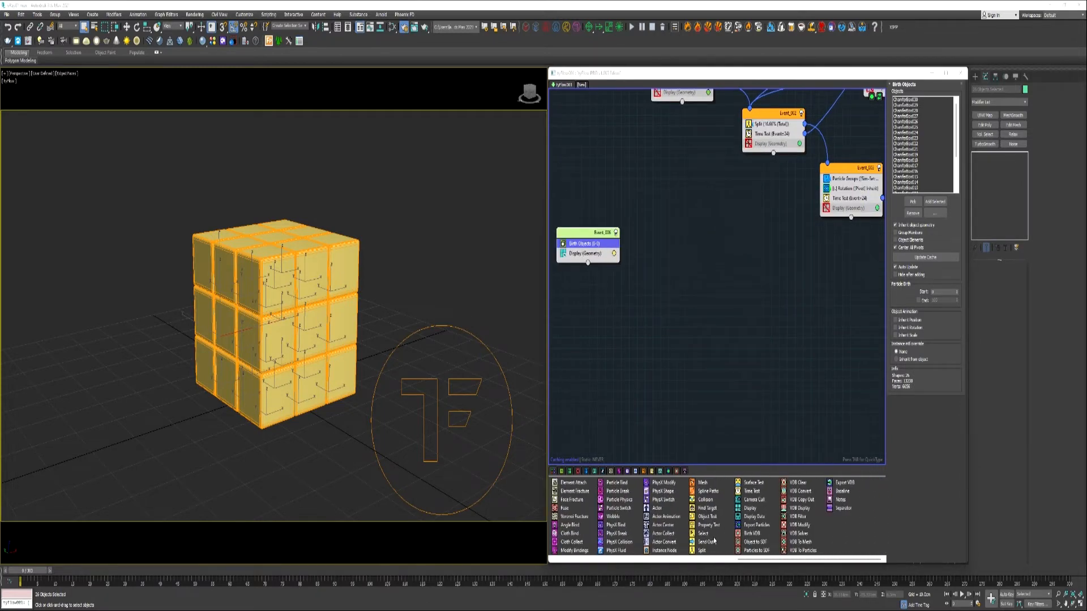
{"action": "left_click_drag", "start_coordinate": [714, 540], "coordinate": [596, 254]}
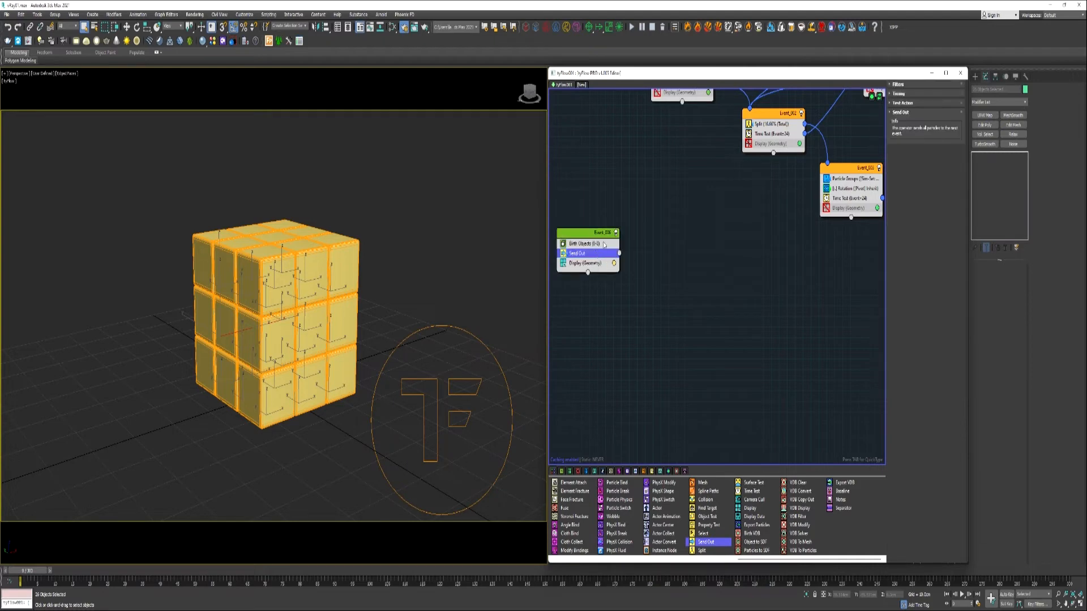
{"action": "right_click", "coordinate": [609, 237]}
{"action": "left_click", "coordinate": [623, 274]}
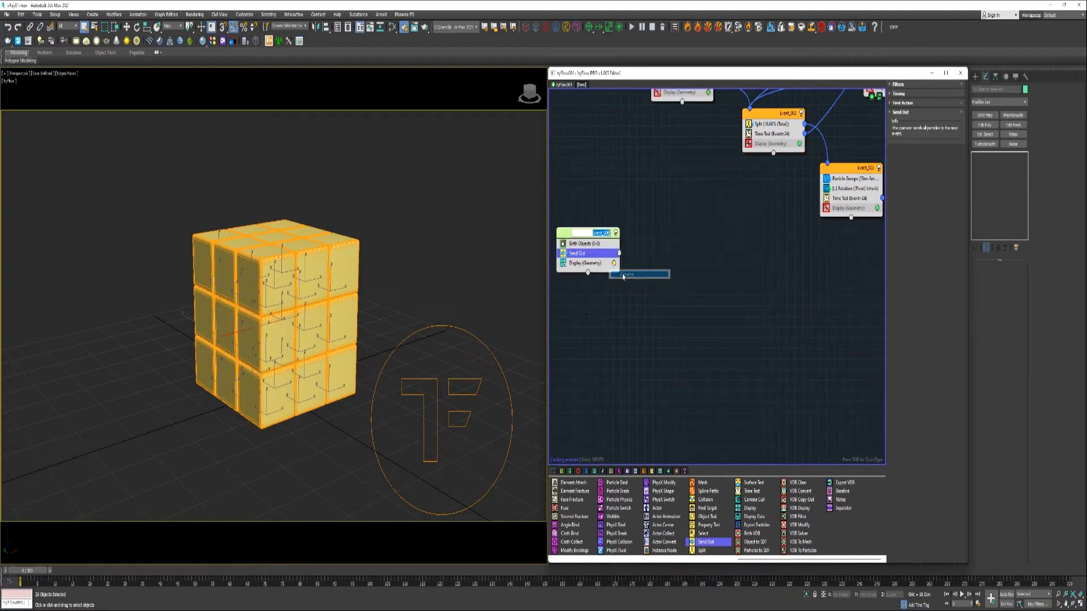
{"action": "type", "text": "Ru"}
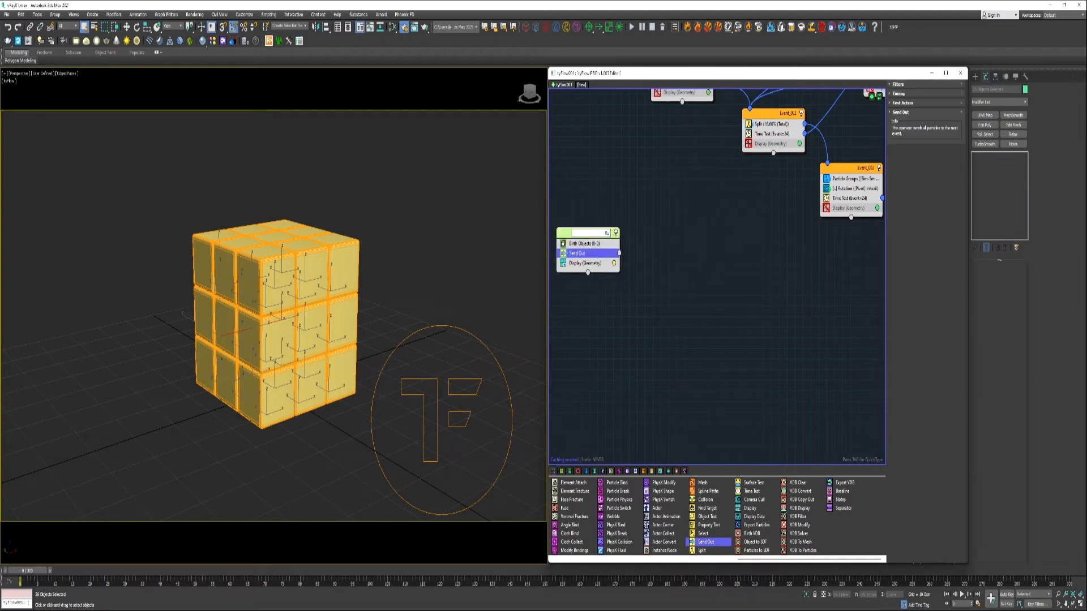
{"action": "type", "text": "biks cube"}
{"action": "key", "text": "Return"}
Step: Copy the Display operator into a new event, set its color to red, and connect the Rubiks cube Send Out to it
{"action": "left_click_drag", "start_coordinate": [584, 267], "coordinate": [672, 335]}
{"action": "left_click", "coordinate": [703, 338]}
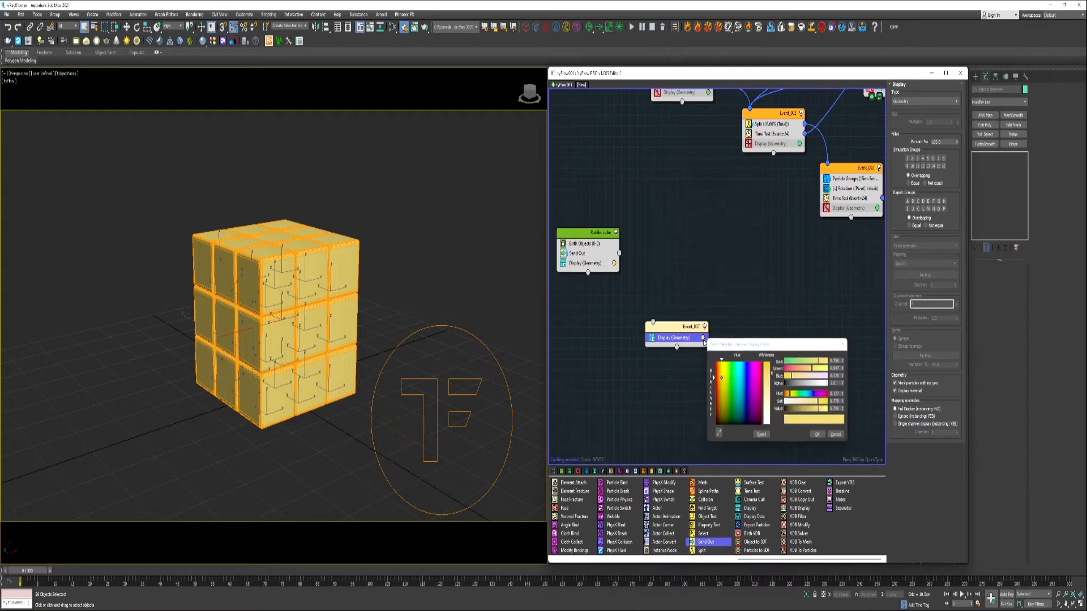
{"action": "left_click", "coordinate": [819, 436]}
{"action": "left_click_drag", "start_coordinate": [653, 322], "coordinate": [619, 253]}
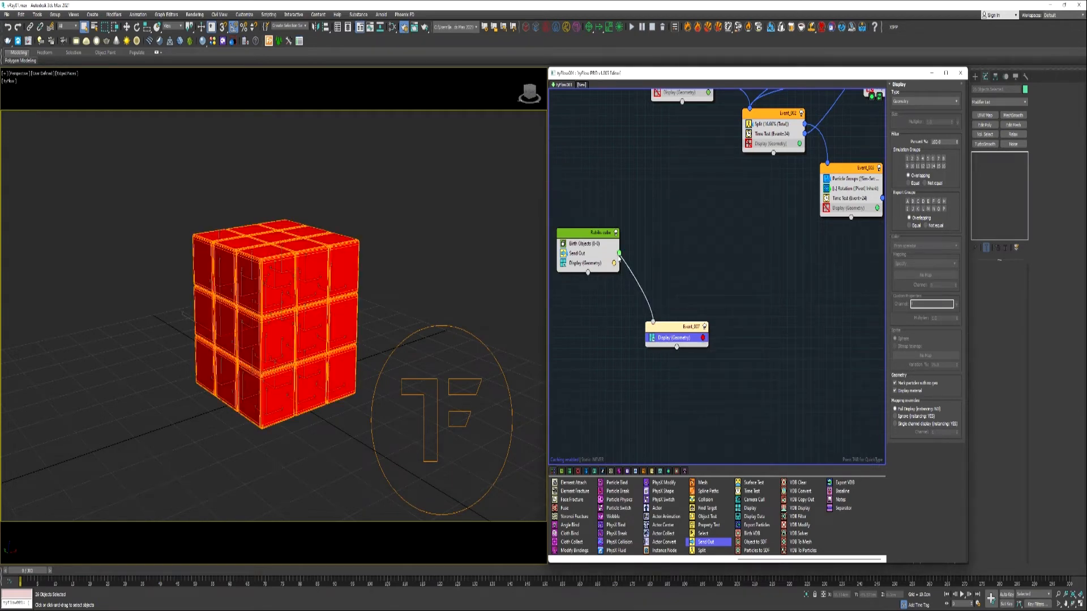
Step: Add a Set Target operator to the red display event, name its channel 0, and enable Link to target
{"action": "scroll", "coordinate": [648, 497], "scroll_direction": "up", "scroll_amount": 6}
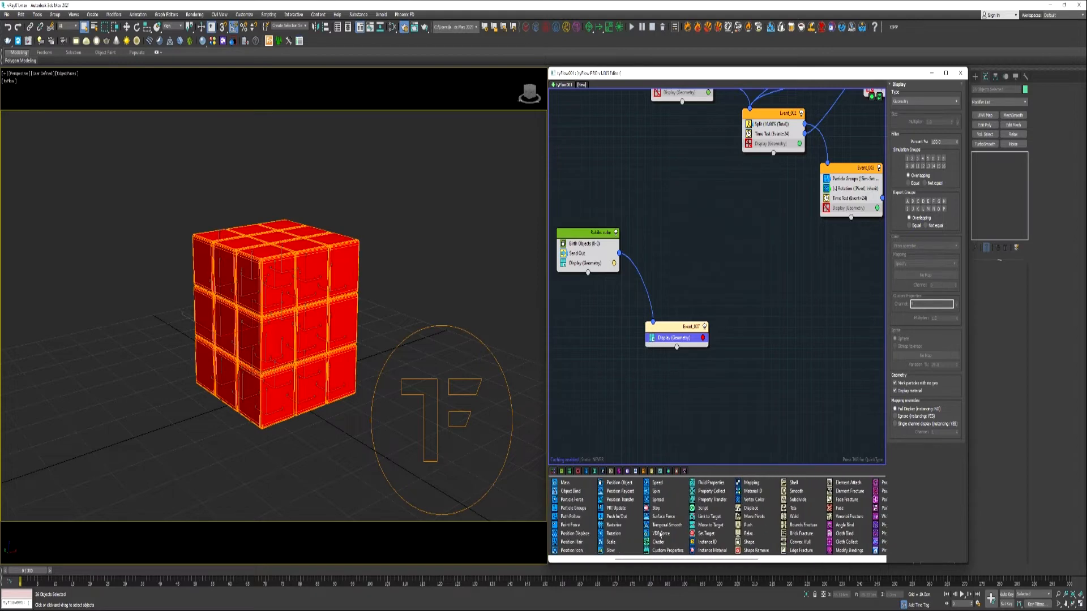
{"action": "left_click_drag", "start_coordinate": [703, 536], "coordinate": [675, 338]}
{"action": "double_click", "coordinate": [919, 131]}
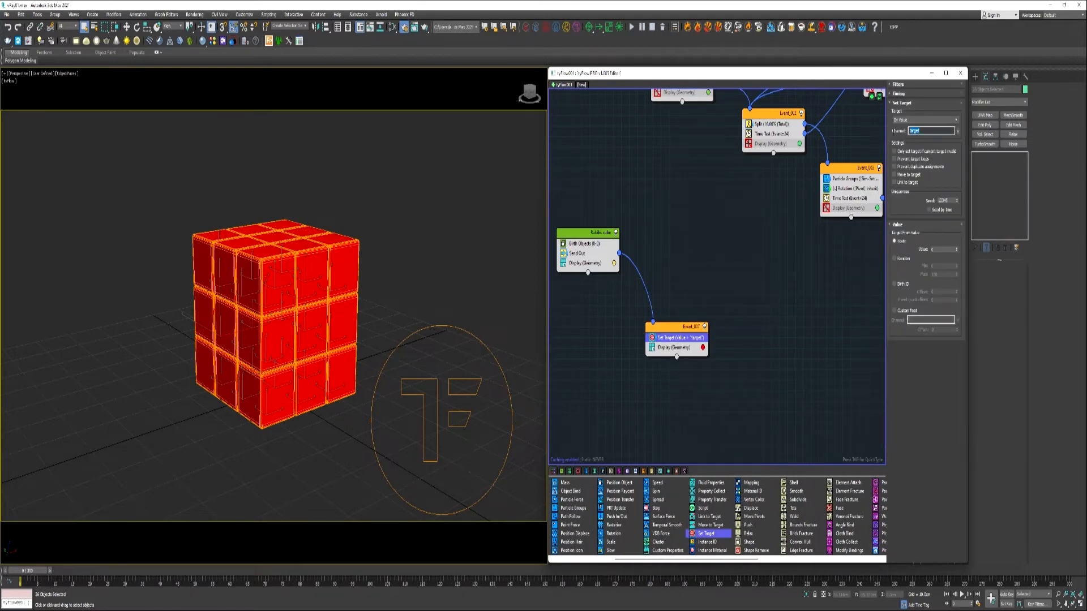
{"action": "type", "text": "0"}
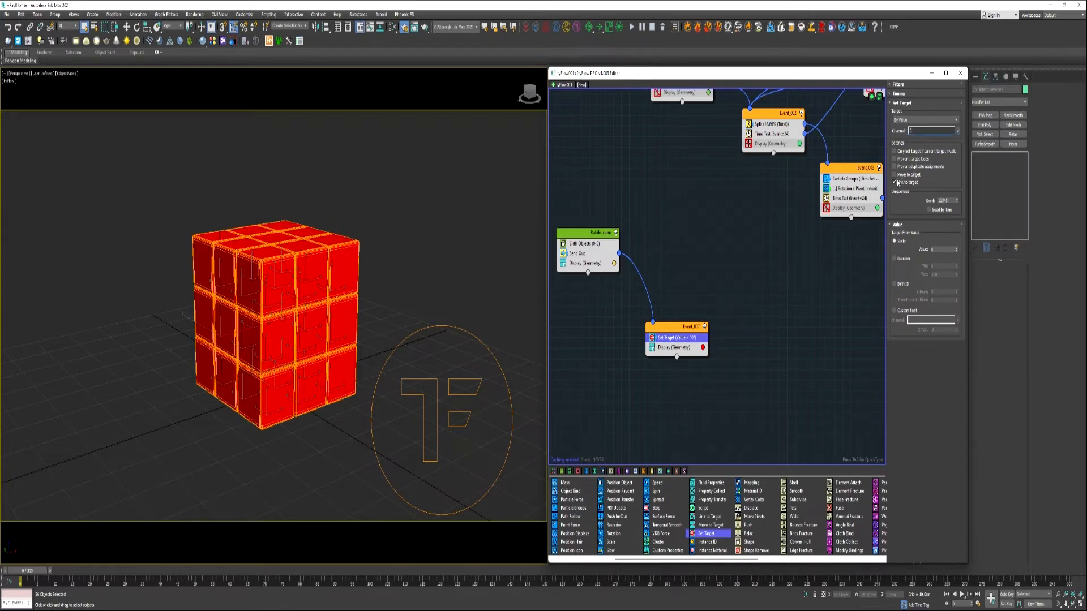
{"action": "left_click", "coordinate": [895, 182]}
Step: Reposition the Set Target event below the Rubiks cube event and return the timeline to frame 0
{"action": "middle_click_drag", "start_coordinate": [742, 160], "coordinate": [735, 217]}
{"action": "middle_click_drag", "start_coordinate": [632, 282], "coordinate": [692, 217]}
{"action": "mouse_move", "coordinate": [591, 324]}
{"action": "middle_mouse_down"}
{"action": "mouse_move", "coordinate": [580, 364]}
{"action": "mouse_move", "coordinate": [582, 343]}
{"action": "middle_mouse_up"}
{"action": "left_click_drag", "start_coordinate": [661, 373], "coordinate": [650, 358]}
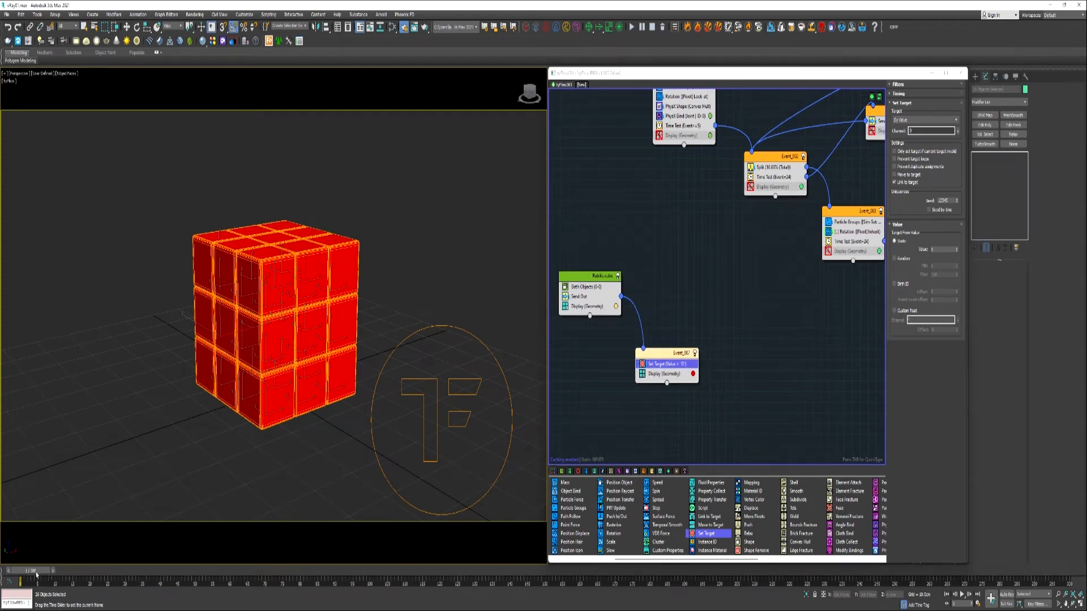
{"action": "mouse_move", "coordinate": [27, 578]}
{"action": "left_mouse_down"}
{"action": "mouse_move", "coordinate": [131, 580]}
{"action": "mouse_move", "coordinate": [20, 580]}
{"action": "left_mouse_up"}
{"action": "key", "text": "q"}
Step: Add a Property Test operator to the event linked from Rubiks cube, testing Neighbors greater or equal to 1
{"action": "scroll", "coordinate": [698, 530], "scroll_direction": "right", "scroll_amount": 3}
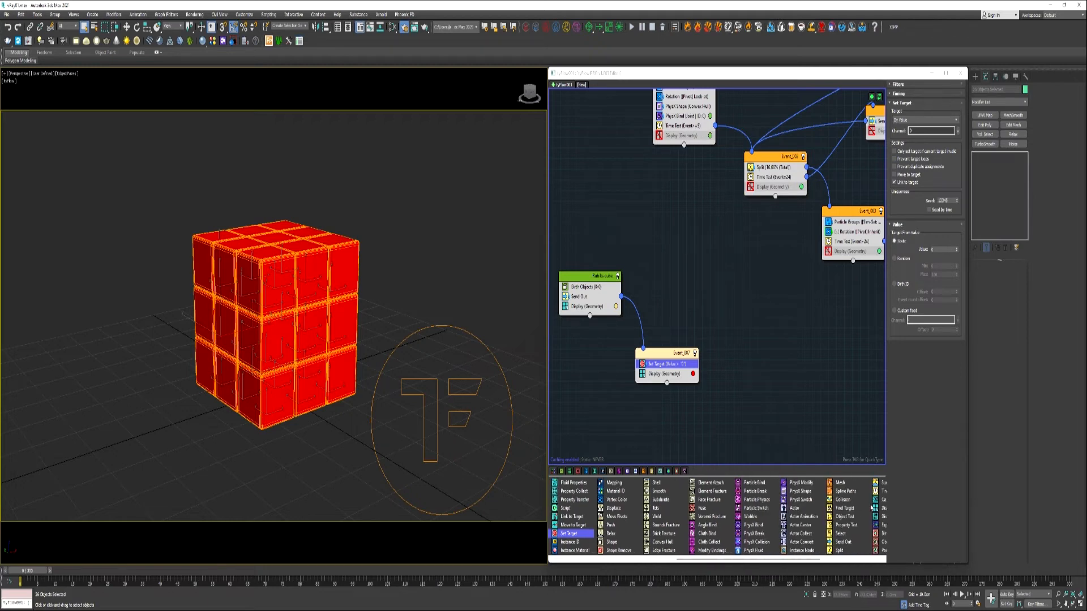
{"action": "left_click_drag", "start_coordinate": [843, 518], "coordinate": [668, 374]}
{"action": "left_click", "coordinate": [908, 131]}
{"action": "scroll", "coordinate": [906, 277], "scroll_direction": "down", "scroll_amount": 3}
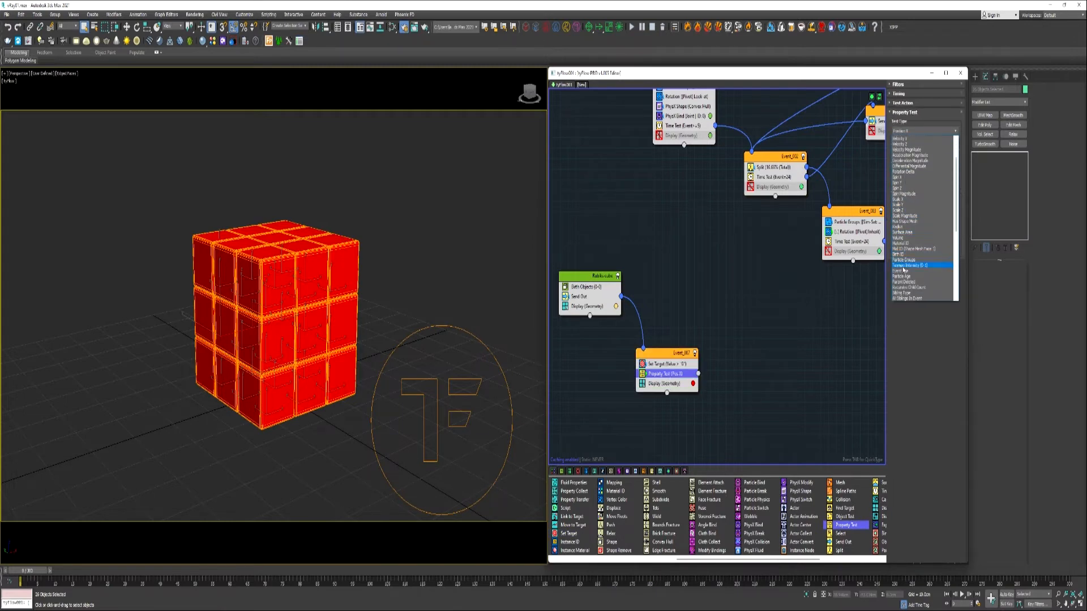
{"action": "left_click", "coordinate": [904, 299]}
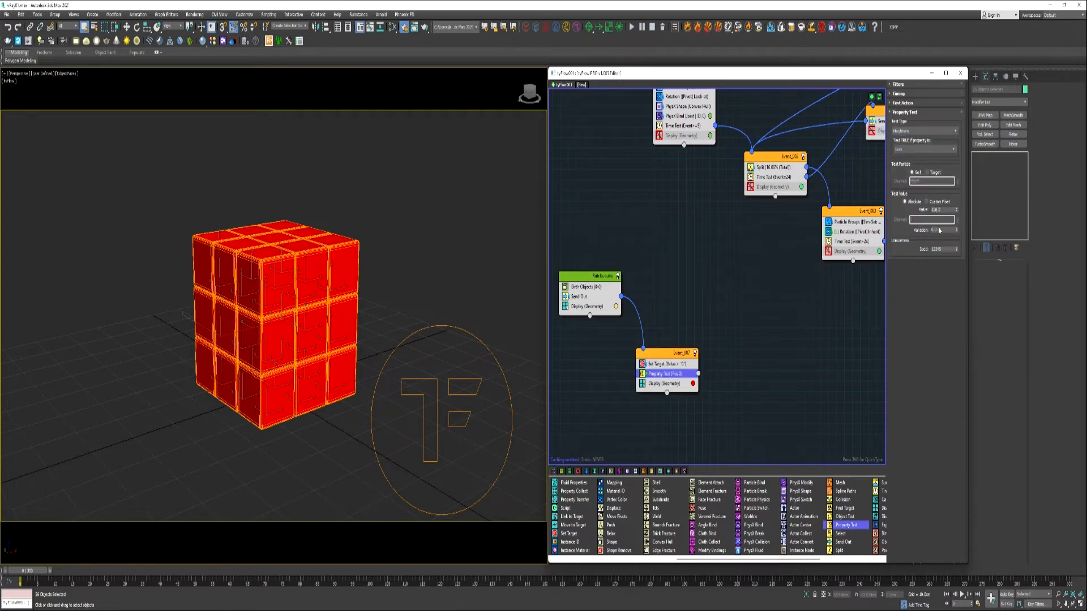
{"action": "left_click", "coordinate": [923, 149]}
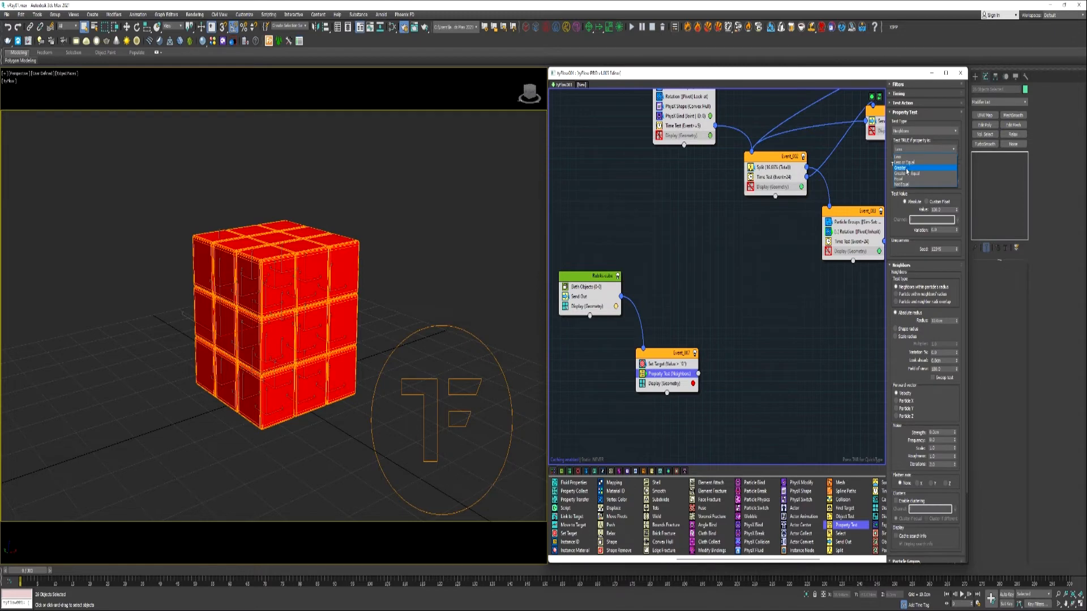
{"action": "left_click", "coordinate": [907, 173]}
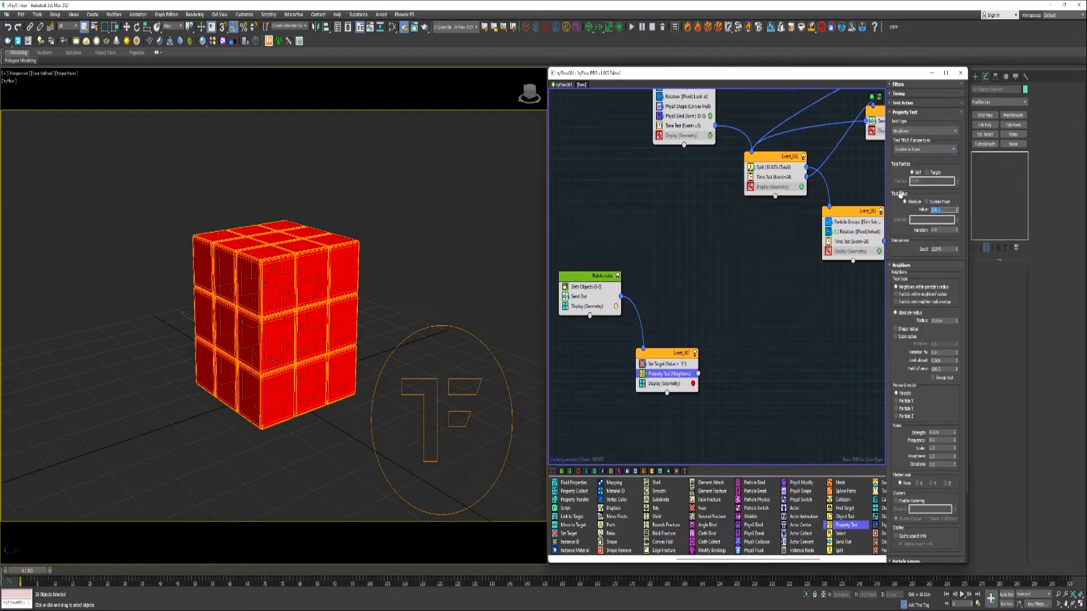
{"action": "type", "text": "1"}
{"action": "key", "text": "Return"}
Step: Set the Property Test's neighbor radius to 13 and limit it to simulation group 2
{"action": "scroll", "coordinate": [924, 273], "scroll_direction": "down", "scroll_amount": 3}
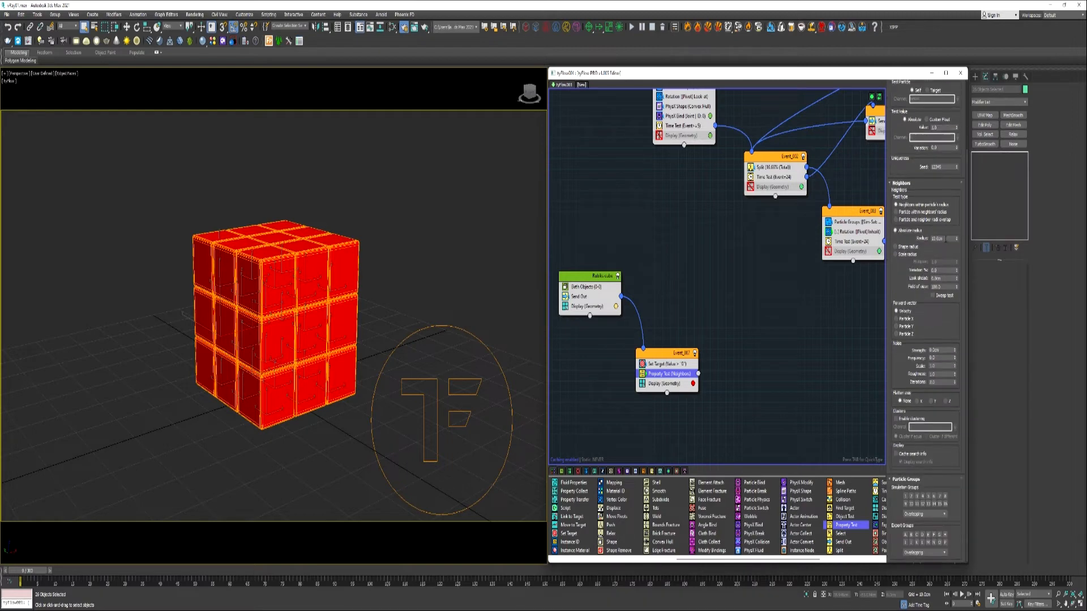
{"action": "left_click", "coordinate": [944, 239]}
{"action": "type", "text": "13"}
{"action": "left_click", "coordinate": [928, 463]}
{"action": "left_click", "coordinate": [912, 497]}
Step: Connect the Property Test to a new red display event and set the testing event's own Display color to blue
{"action": "left_click_drag", "start_coordinate": [656, 384], "coordinate": [702, 375]}
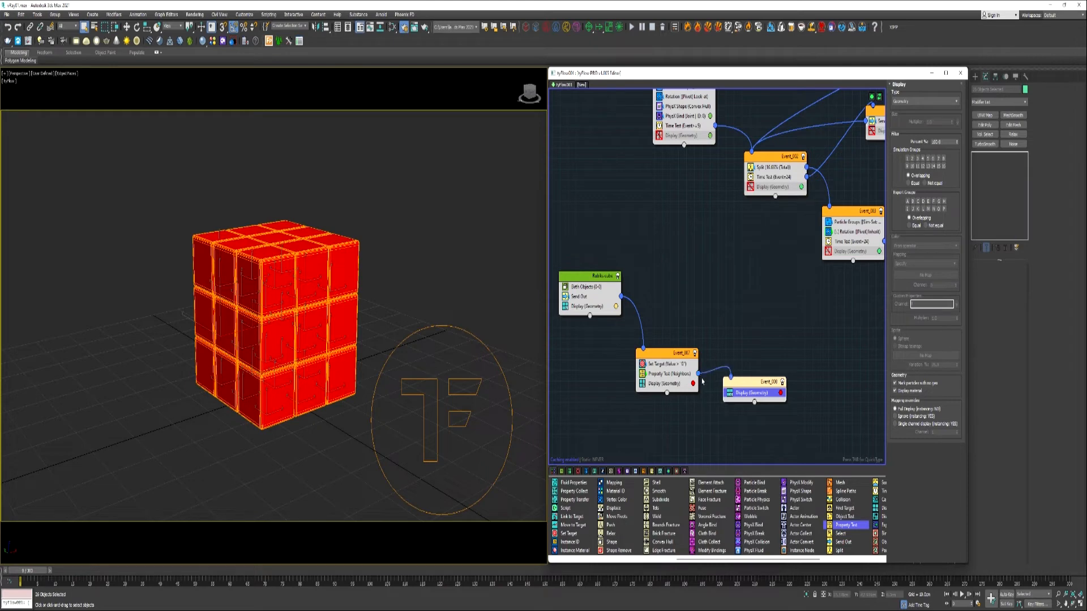
{"action": "left_click", "coordinate": [693, 384]}
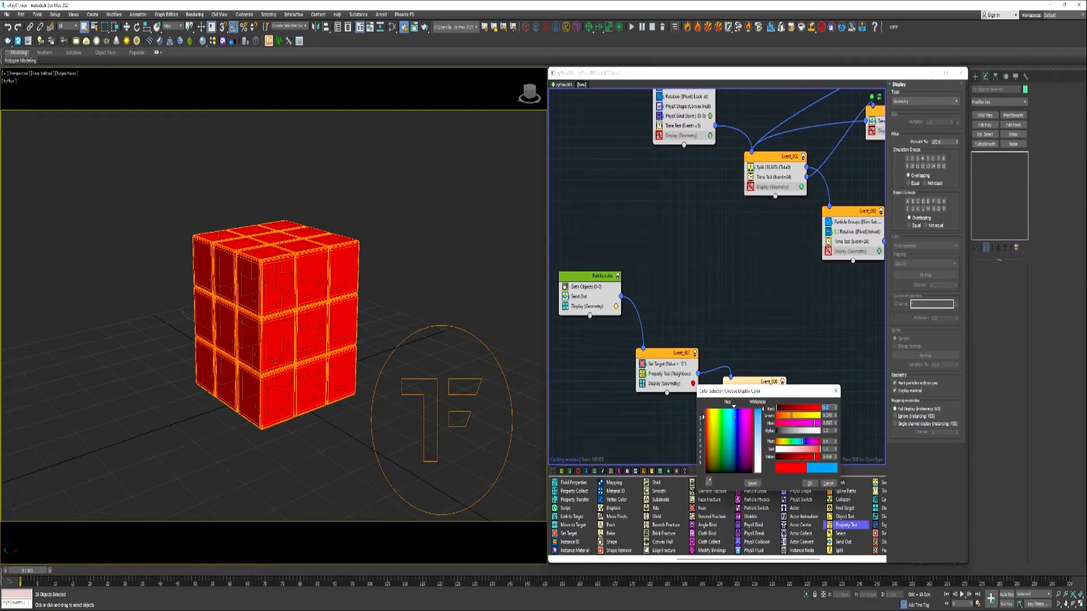
{"action": "left_click", "coordinate": [810, 484]}
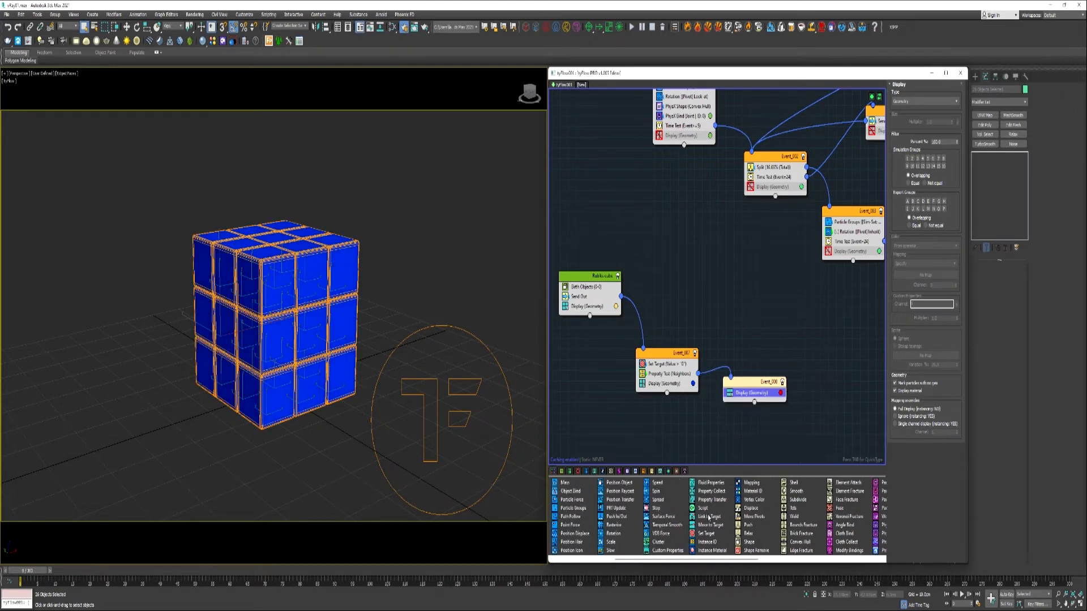
Step: Add a Set Target to the new red event with Random targeting, Link to target, a simulation group 2 filter, and a different timing mode
{"action": "left_click_drag", "start_coordinate": [702, 535], "coordinate": [749, 396]}
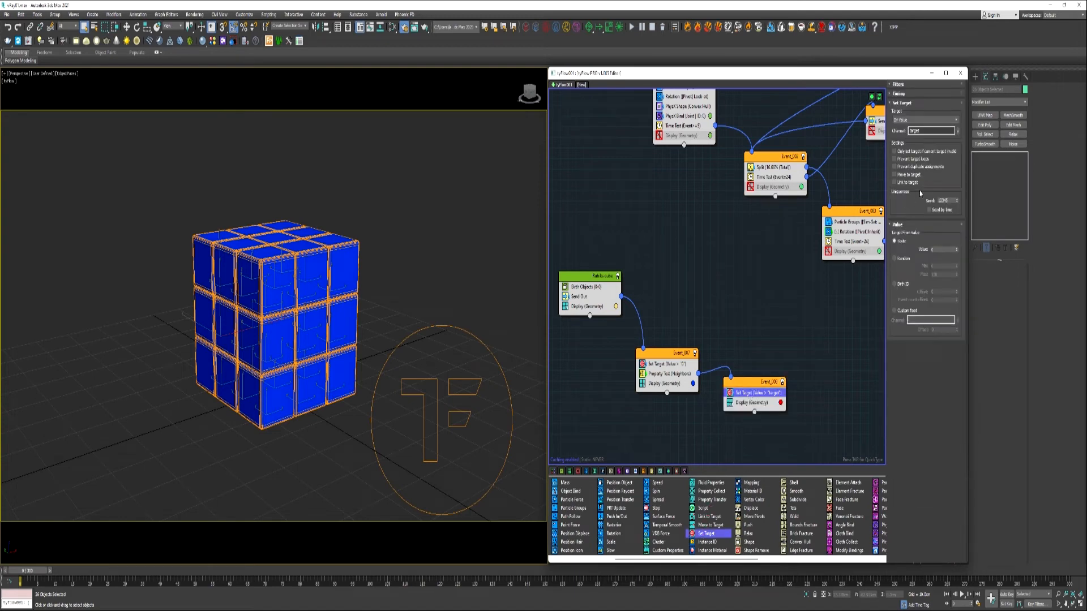
{"action": "left_click", "coordinate": [907, 120]}
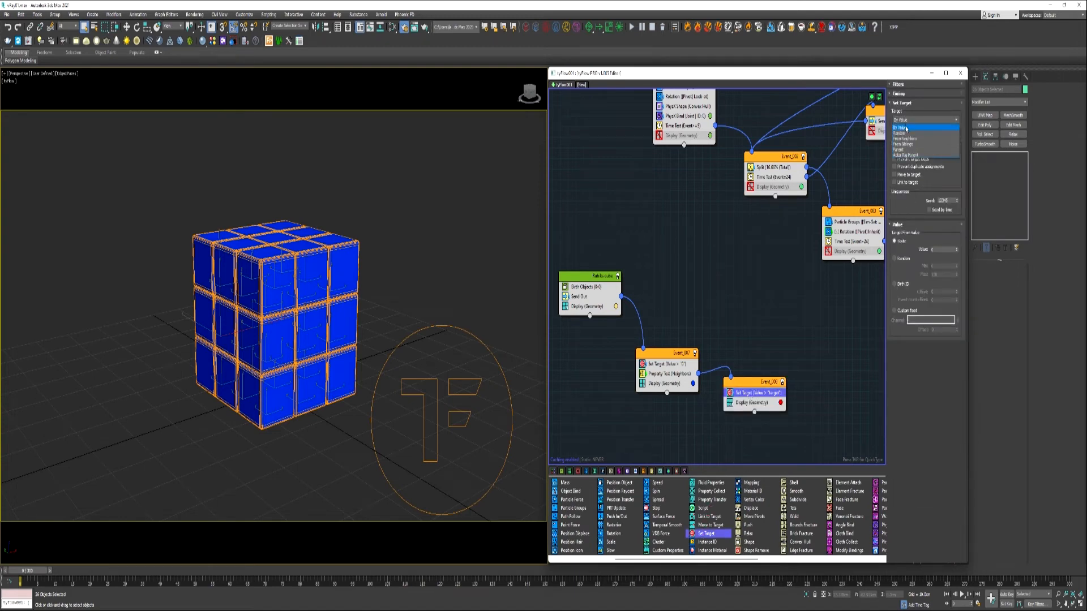
{"action": "left_click", "coordinate": [905, 134]}
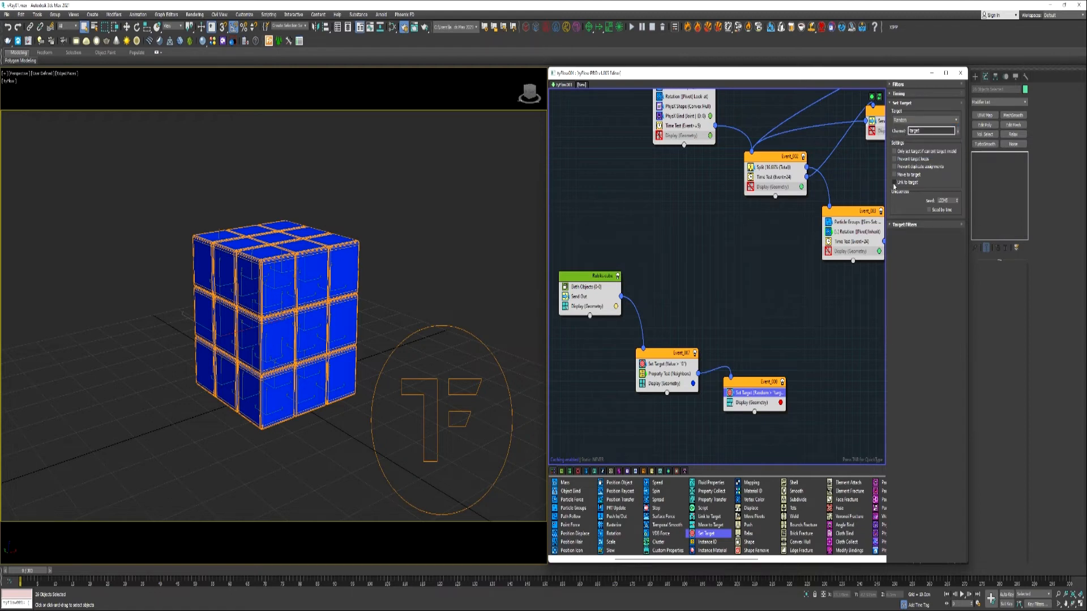
{"action": "left_click", "coordinate": [900, 224]}
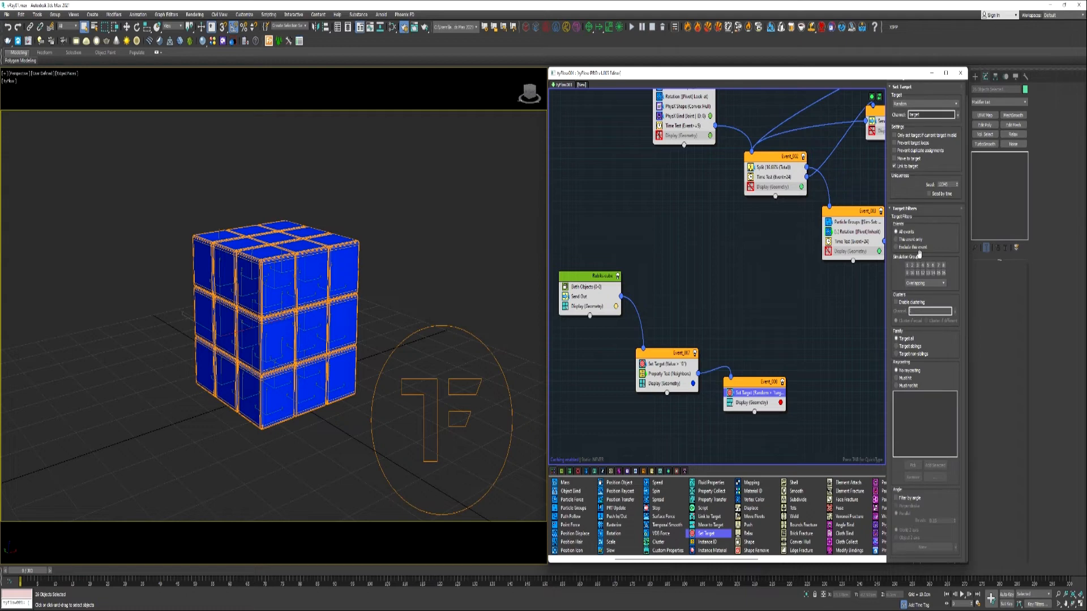
{"action": "left_click", "coordinate": [912, 268]}
{"action": "scroll", "coordinate": [898, 113], "scroll_direction": "up", "scroll_amount": 5}
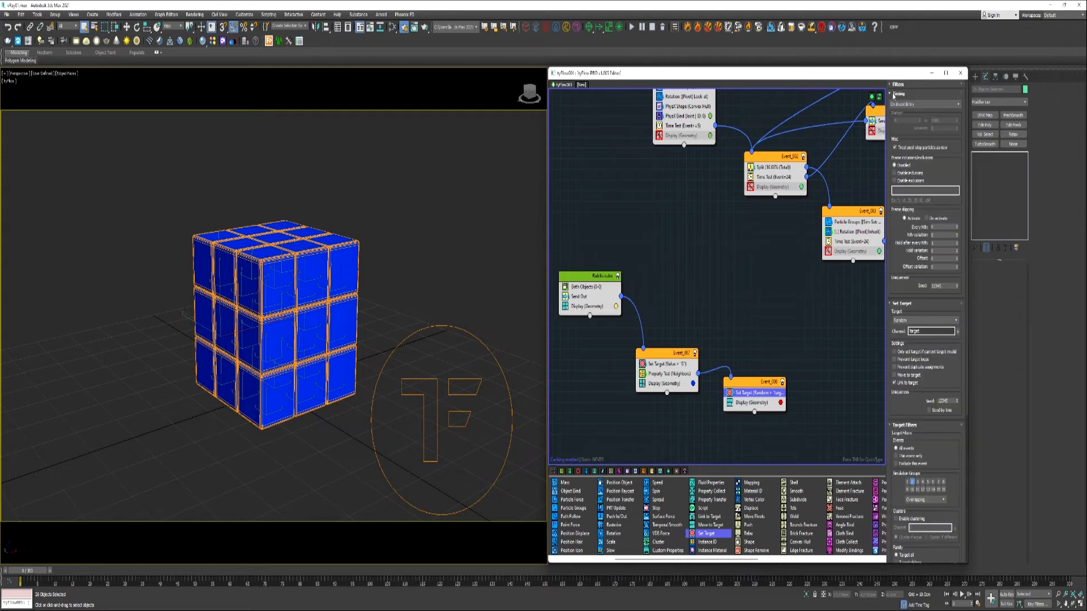
{"action": "left_click", "coordinate": [901, 104]}
{"action": "left_click", "coordinate": [899, 122]}
Step: Add a Time Test operator below Set Target in the red event and set its event age value to 24
{"action": "scroll", "coordinate": [756, 520], "scroll_direction": "down", "scroll_amount": 6}
{"action": "left_click_drag", "start_coordinate": [752, 492], "coordinate": [759, 403]}
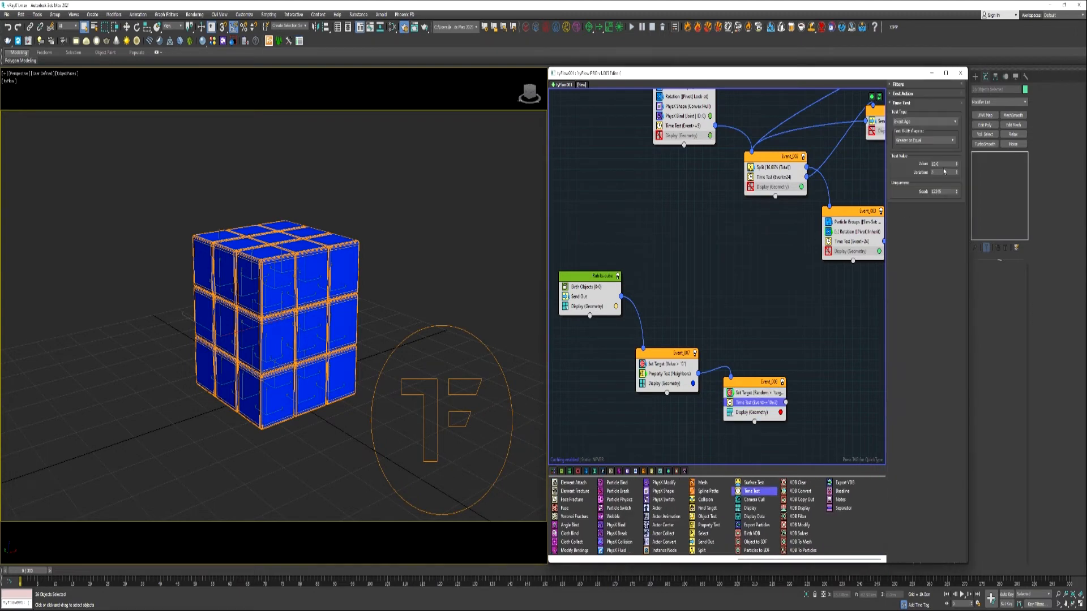
{"action": "left_click_drag", "start_coordinate": [944, 164], "coordinate": [916, 164]}
{"action": "type", "text": "1"}
{"action": "type", "text": "4"}
{"action": "key", "text": "Tab"}
Step: Switch the Time Test's output side, connect it back to the Property Test event, and route the wire around that event
{"action": "right_click", "coordinate": [770, 400]}
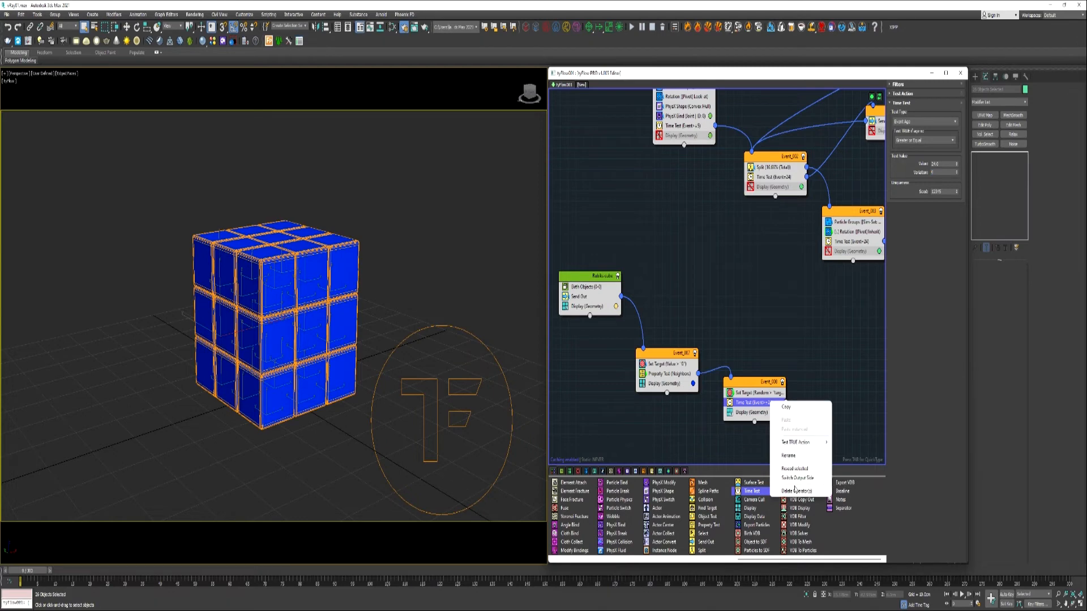
{"action": "left_click", "coordinate": [793, 478]}
{"action": "left_click_drag", "start_coordinate": [723, 403], "coordinate": [644, 350]}
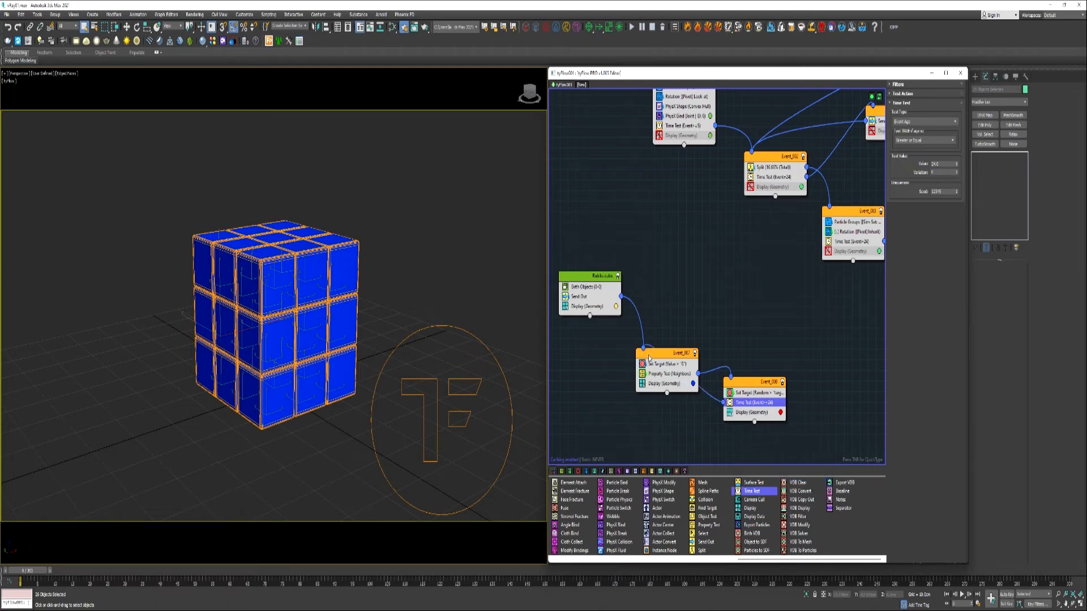
{"action": "right_click", "coordinate": [703, 392]}
{"action": "left_click", "coordinate": [714, 395]}
{"action": "left_click_drag", "start_coordinate": [702, 391], "coordinate": [601, 405]}
{"action": "left_click_drag", "start_coordinate": [601, 404], "coordinate": [603, 395]}
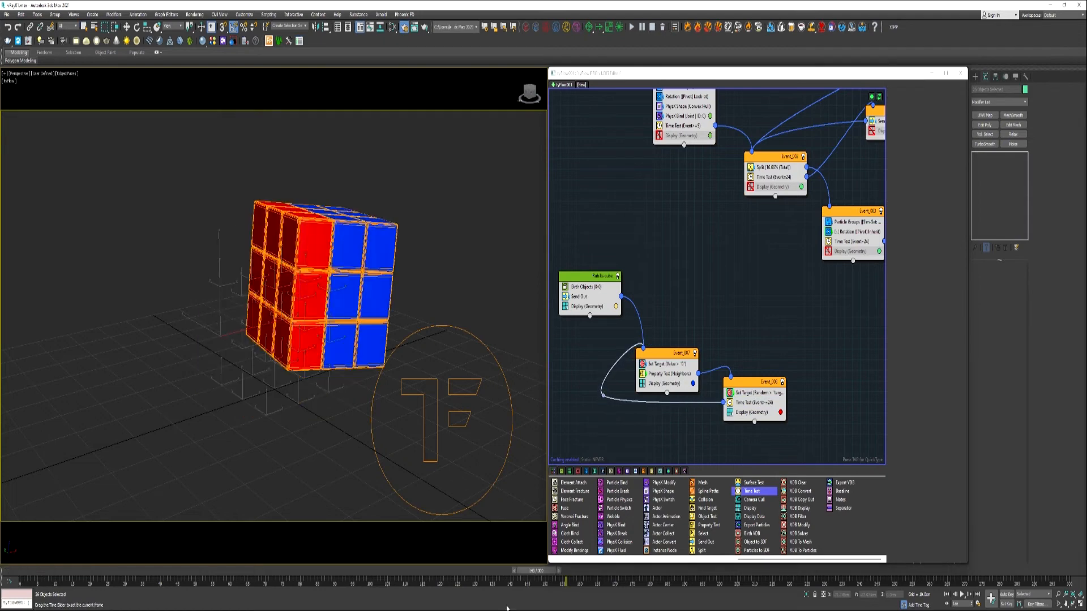
Step: Return the timeline to frame 0 and edit the evaluation priority of the red Random target event
{"action": "left_click_drag", "start_coordinate": [508, 608], "coordinate": [20, 584]}
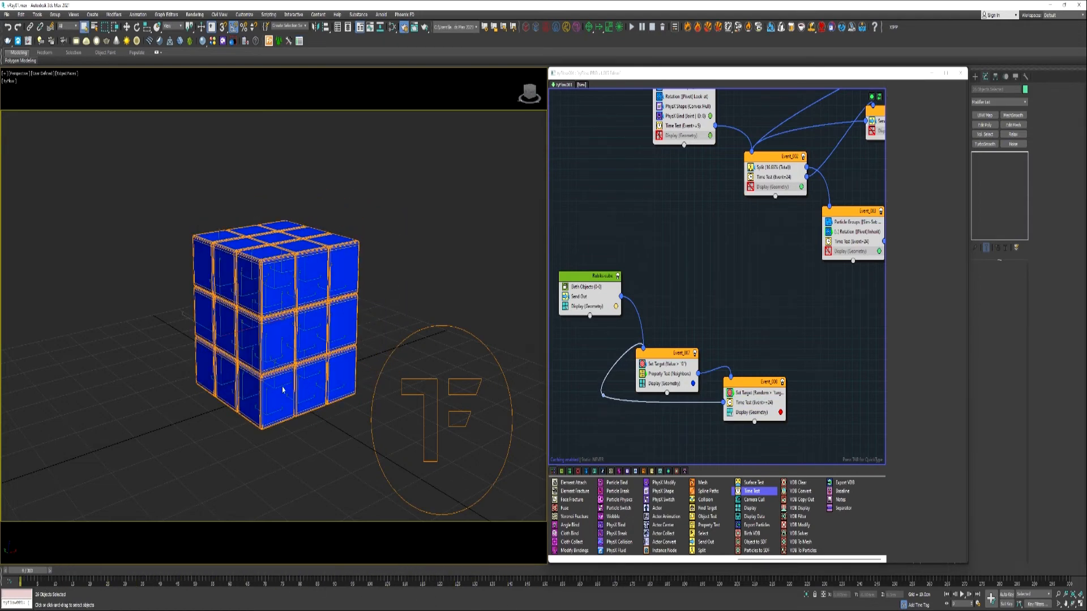
{"action": "left_click", "coordinate": [609, 276]}
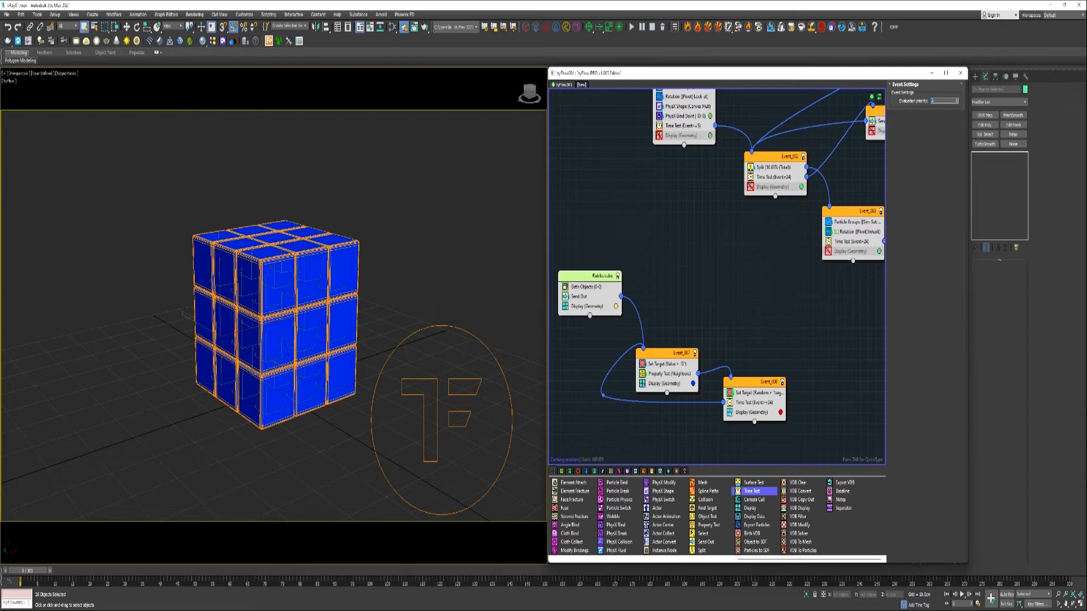
{"action": "left_click", "coordinate": [761, 381]}
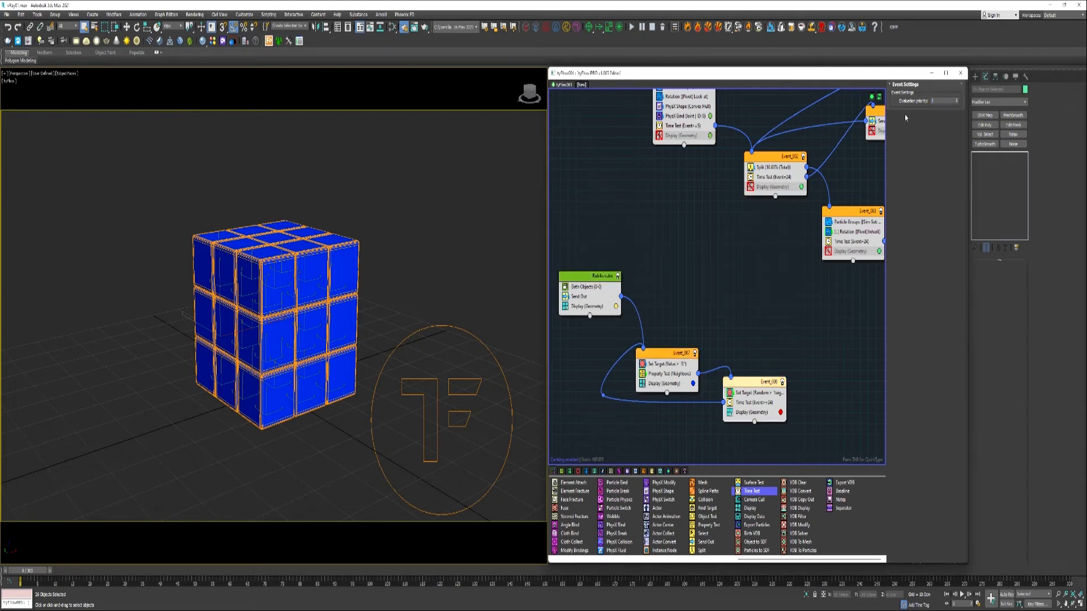
{"action": "double_click", "coordinate": [937, 100]}
Step: Scrub the animation to the last frame to check the layer turns, reviewing the control and cube events along the way
{"action": "left_click_drag", "start_coordinate": [50, 571], "coordinate": [35, 593]}
{"action": "left_click_drag", "start_coordinate": [27, 579], "coordinate": [217, 540]}
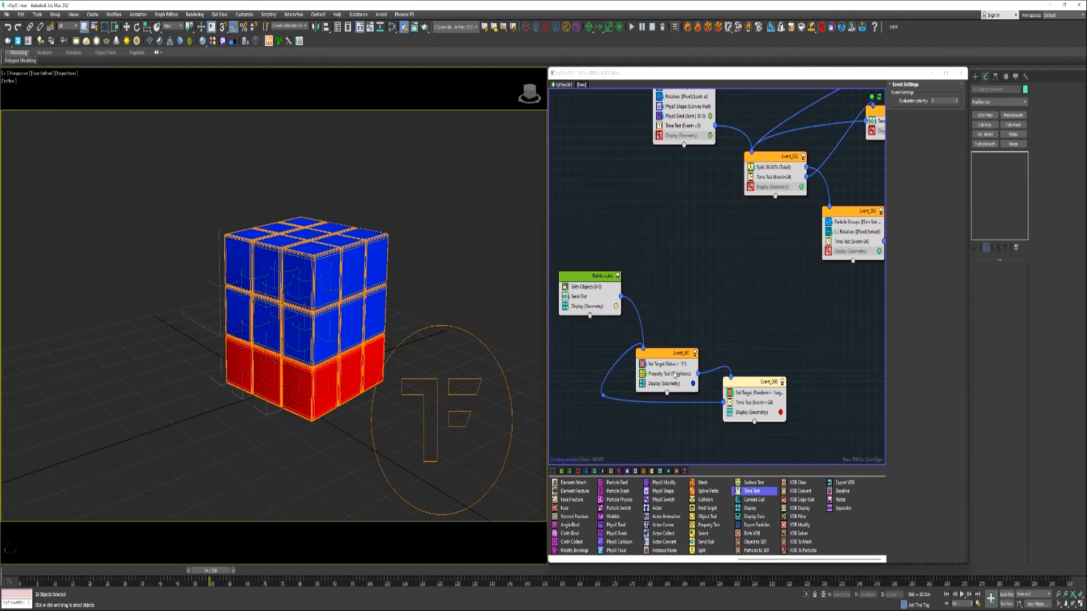
{"action": "middle_click_drag", "start_coordinate": [816, 138], "coordinate": [728, 254]}
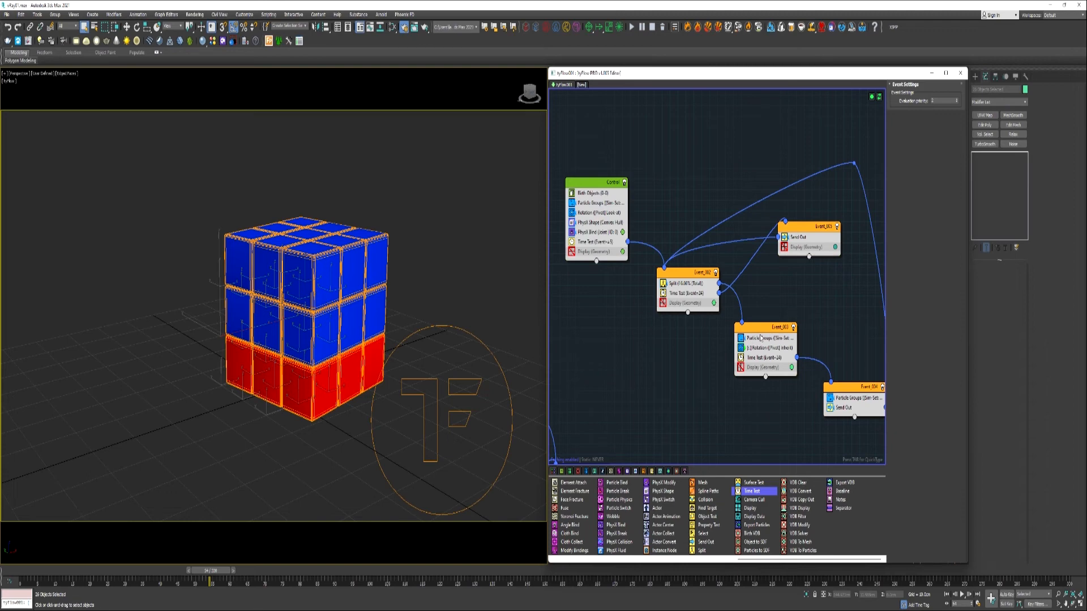
{"action": "middle_click_drag", "start_coordinate": [621, 447], "coordinate": [645, 342]}
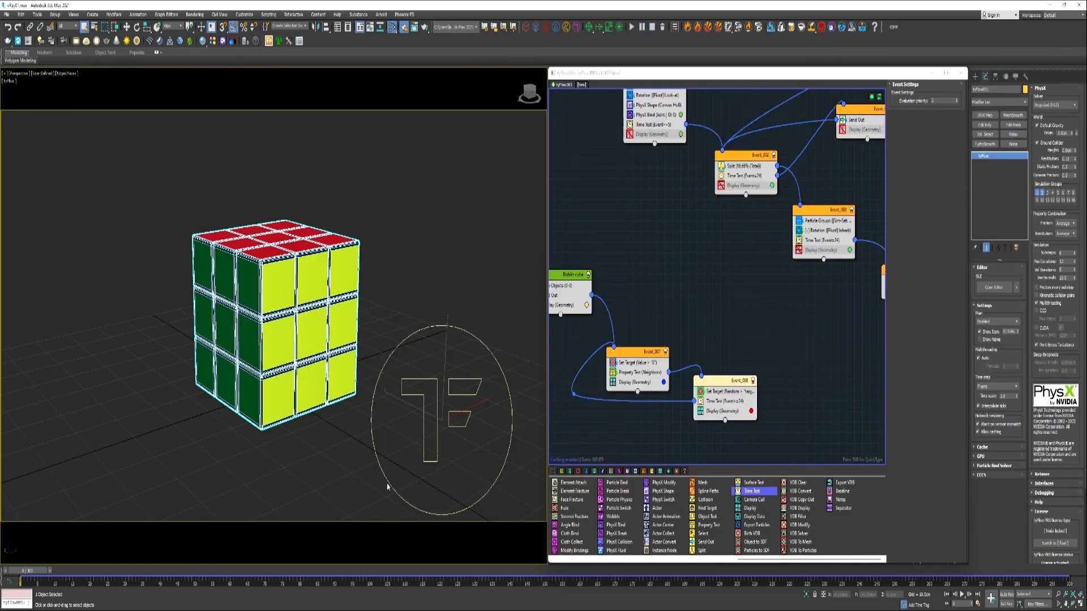
{"action": "left_click_drag", "start_coordinate": [27, 570], "coordinate": [26, 513]}
{"action": "left_click_drag", "start_coordinate": [25, 571], "coordinate": [1069, 581]}
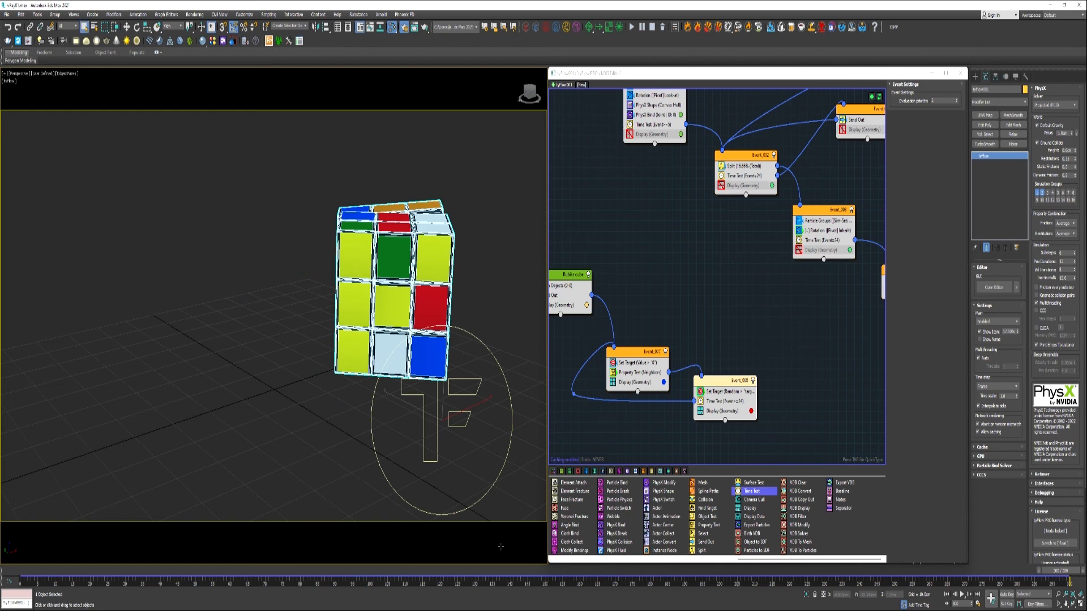